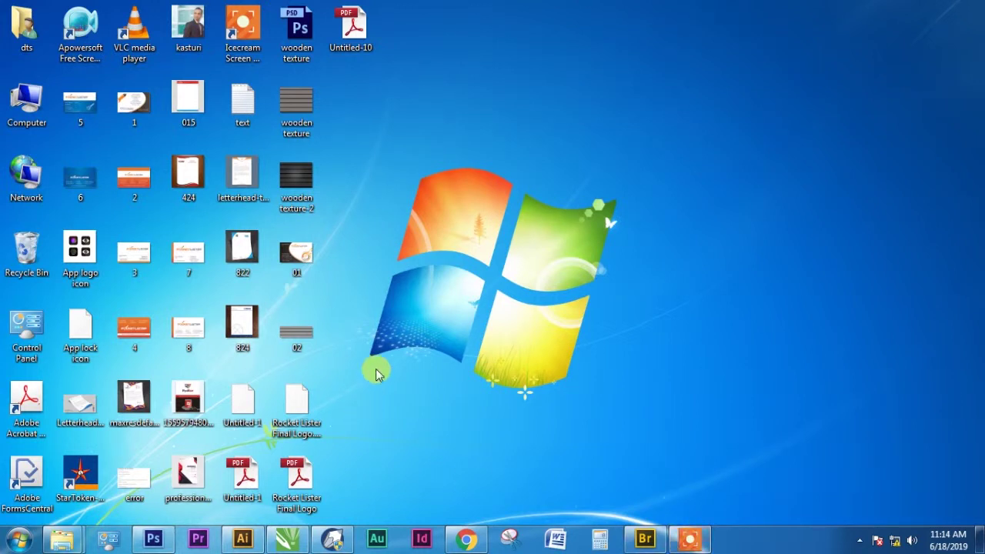
- Bring the Adobe Bridge window showing the MOCKUP folder back up from the taskbar
left_click(638, 545)
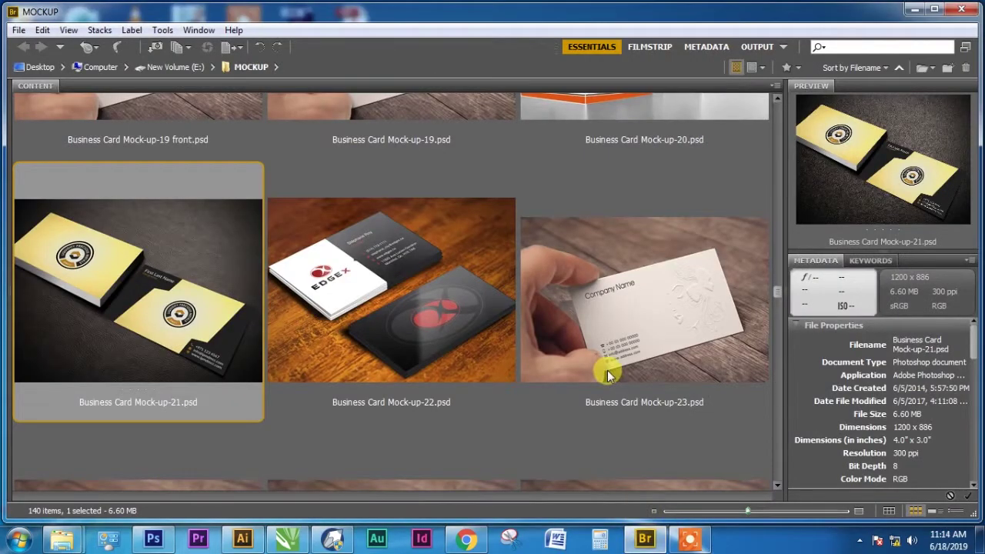
- Browse the mockup thumbnails and open Business Card Mock-up-4.psd in Photoshop
scroll(409, 375, "up", 5)
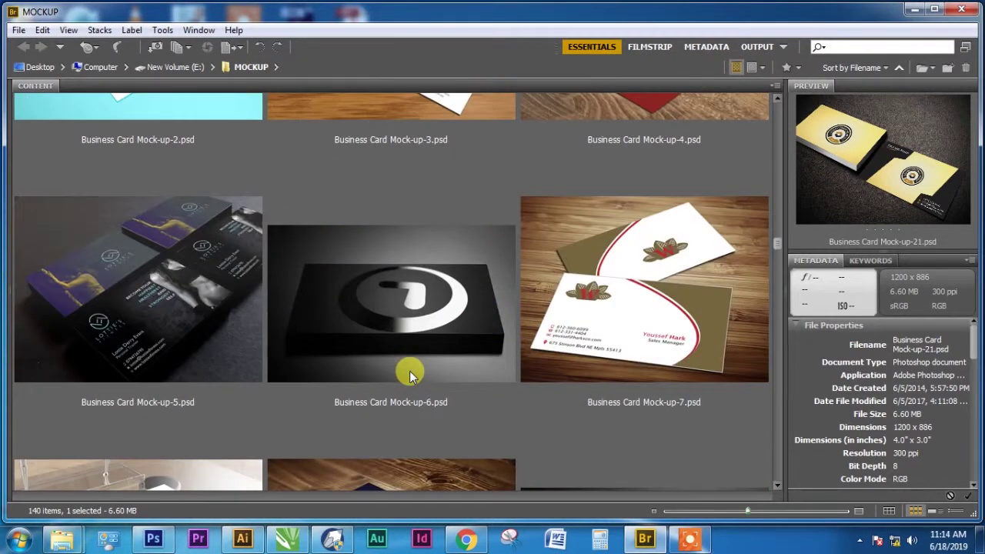
scroll(308, 340, "up", 2)
scroll(303, 346, "up", 1)
scroll(310, 265, "up", 5)
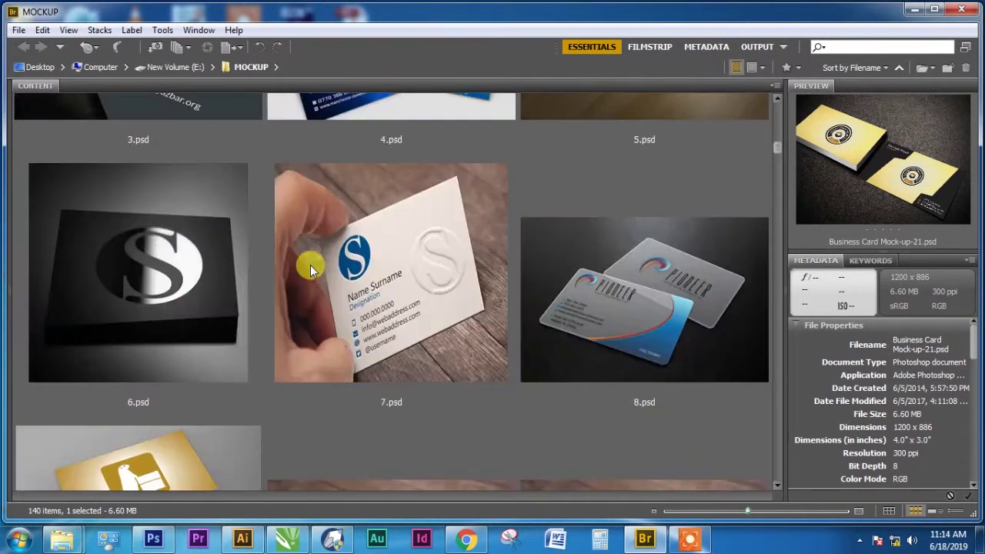
scroll(310, 267, "up", 5)
scroll(310, 267, "down", 3)
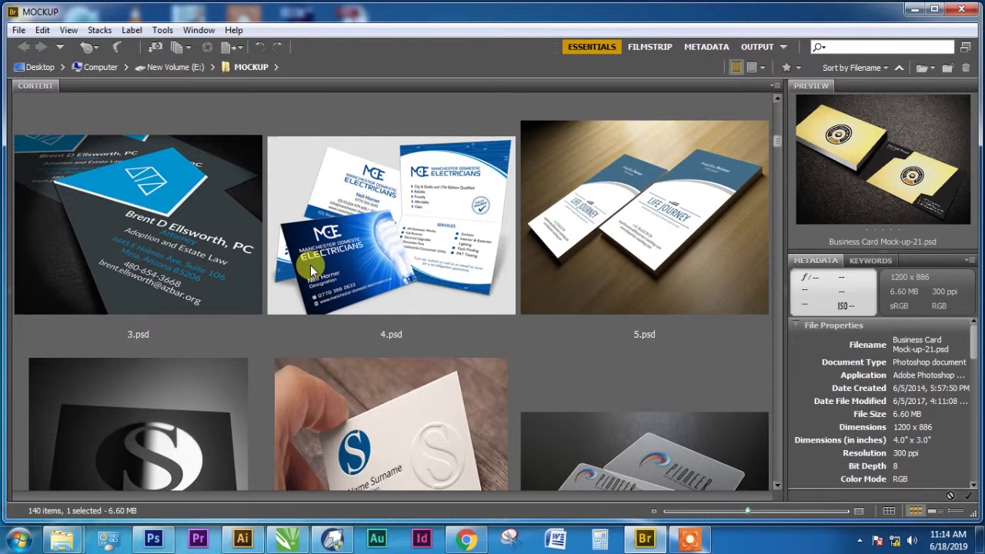
scroll(310, 265, "down", 3)
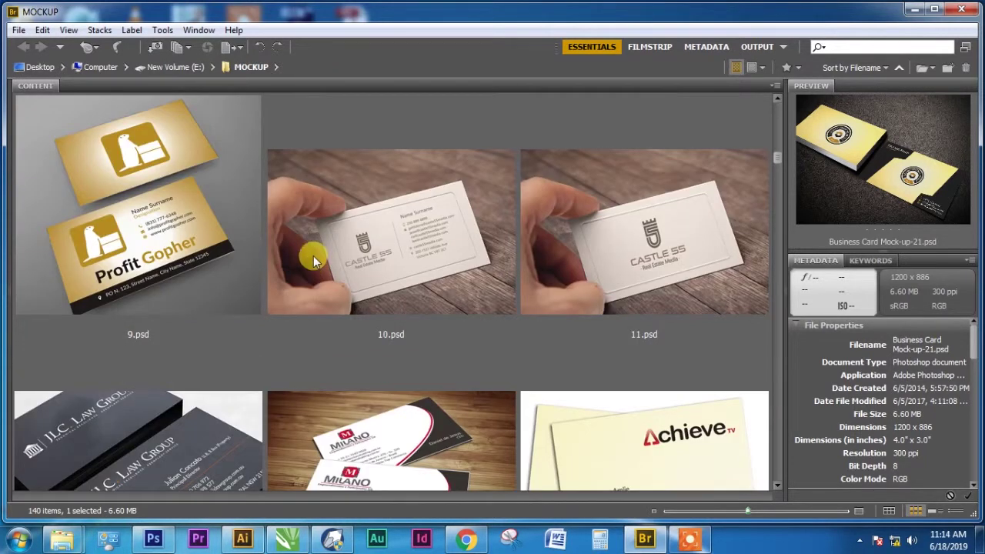
scroll(310, 265, "down", 2)
scroll(319, 262, "up", 2)
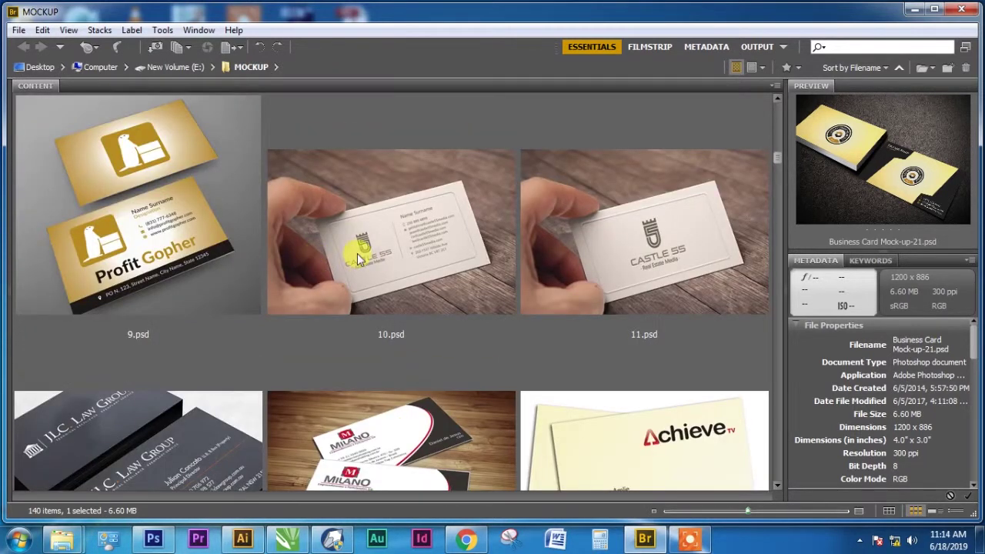
scroll(346, 273, "down", 2)
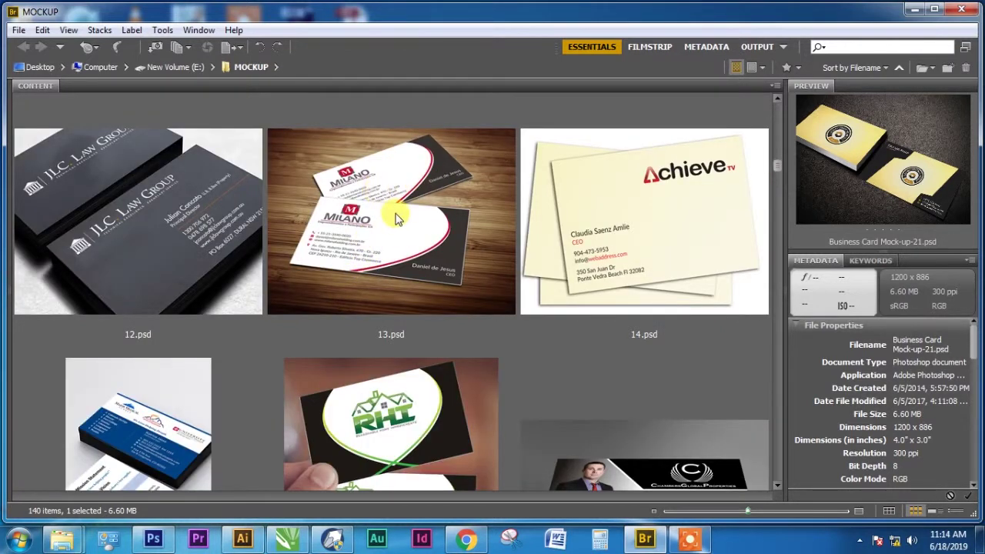
scroll(389, 211, "down", 2)
scroll(294, 237, "down", 2)
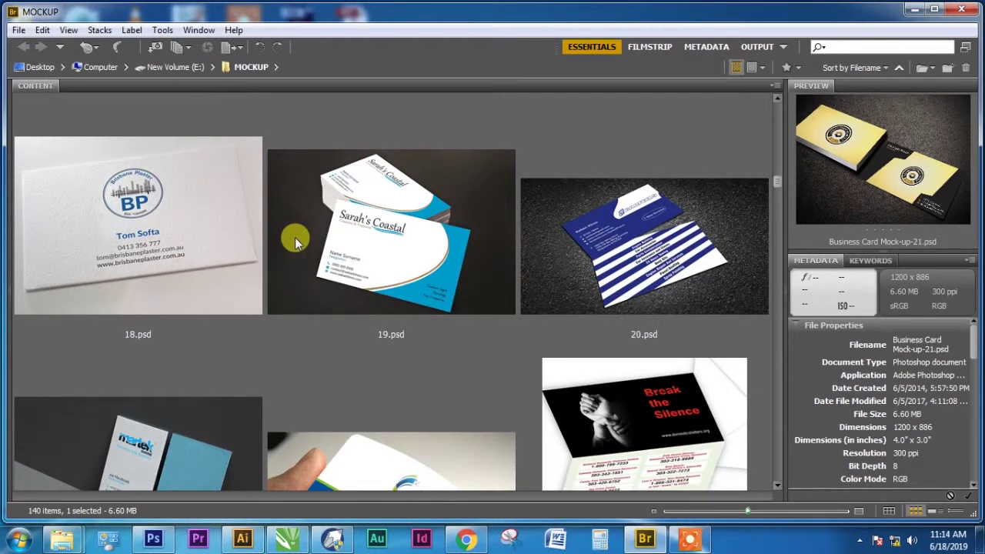
scroll(301, 247, "down", 2)
scroll(300, 246, "down", 2)
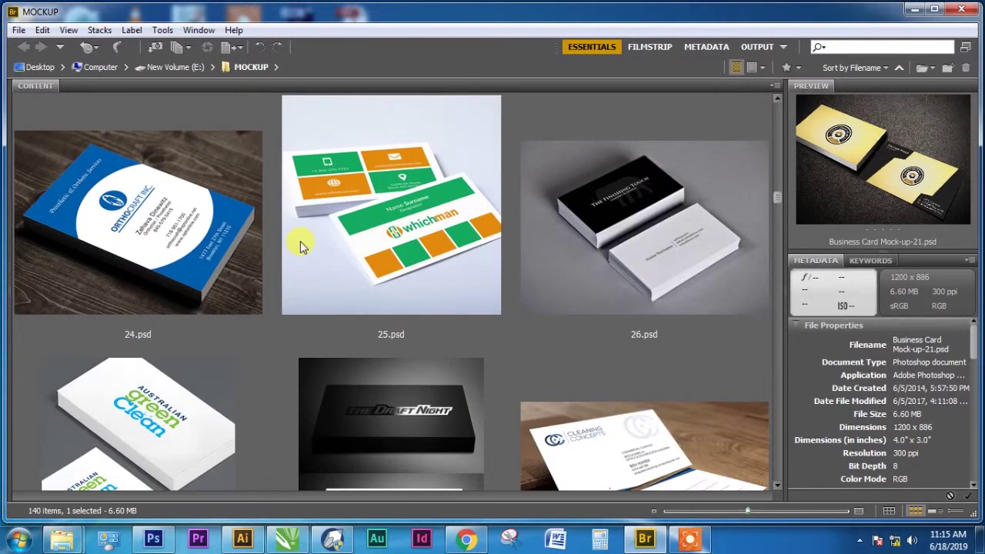
scroll(300, 246, "down", 2)
scroll(300, 244, "down", 2)
scroll(300, 245, "up", 2)
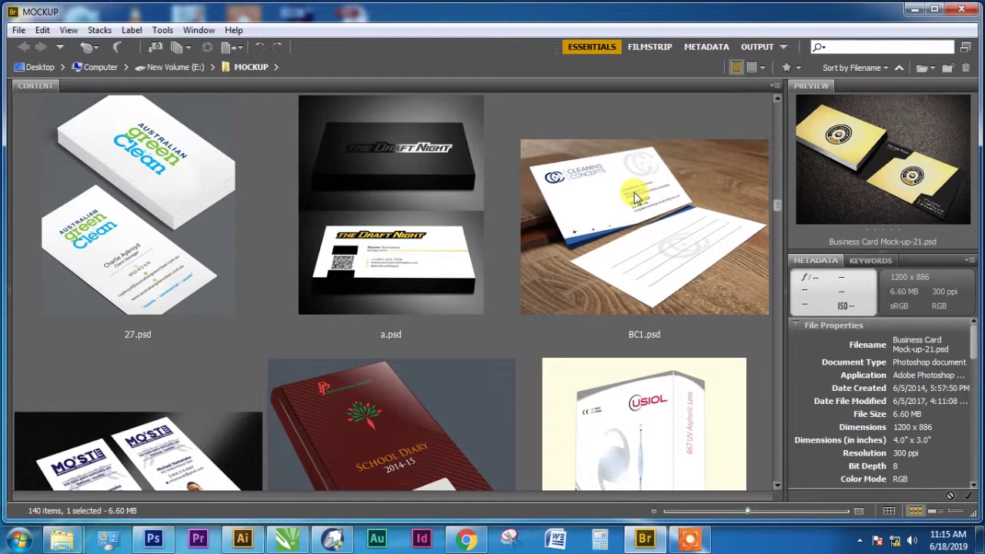
scroll(633, 193, "down", 4)
scroll(501, 247, "down", 4)
scroll(497, 246, "down", 4)
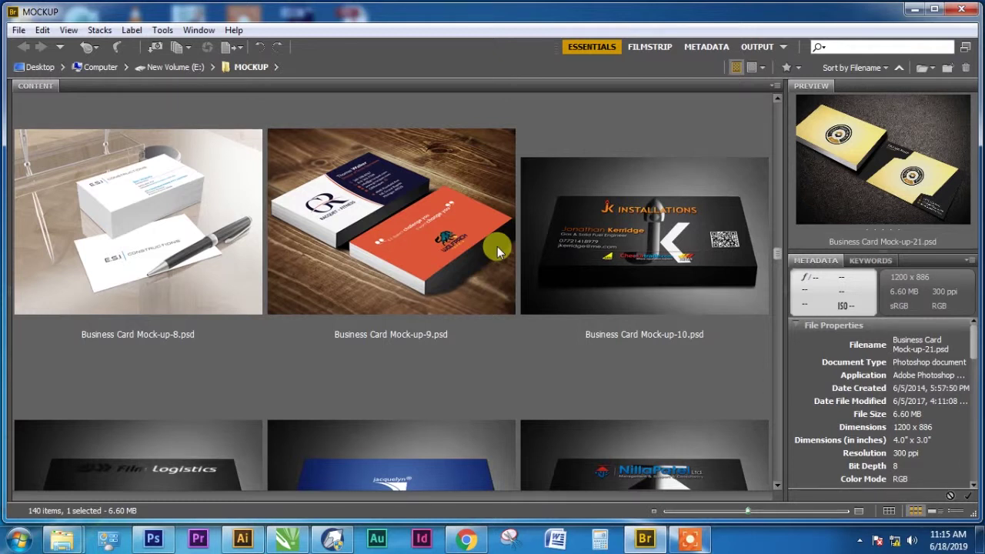
scroll(497, 246, "down", 3)
scroll(497, 247, "up", 4)
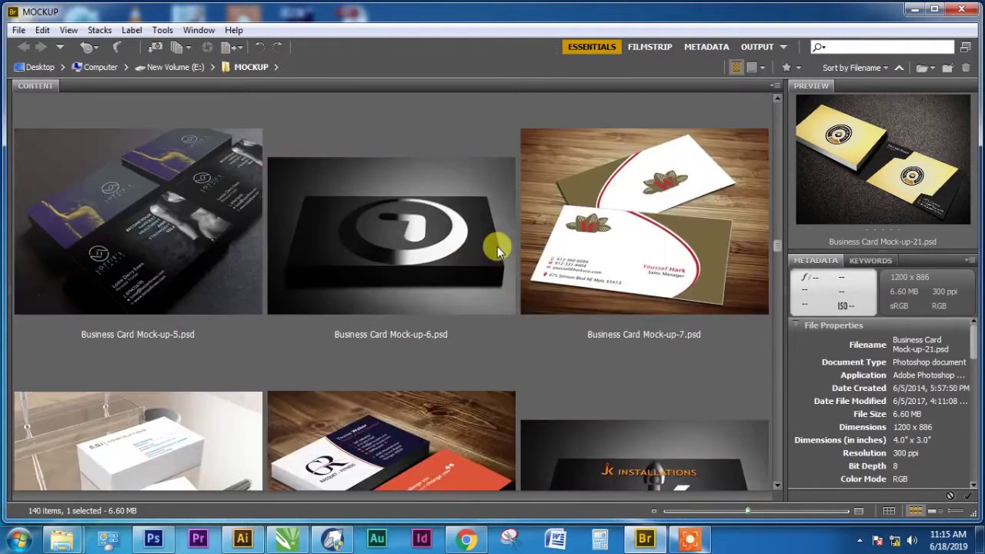
scroll(497, 247, "up", 1)
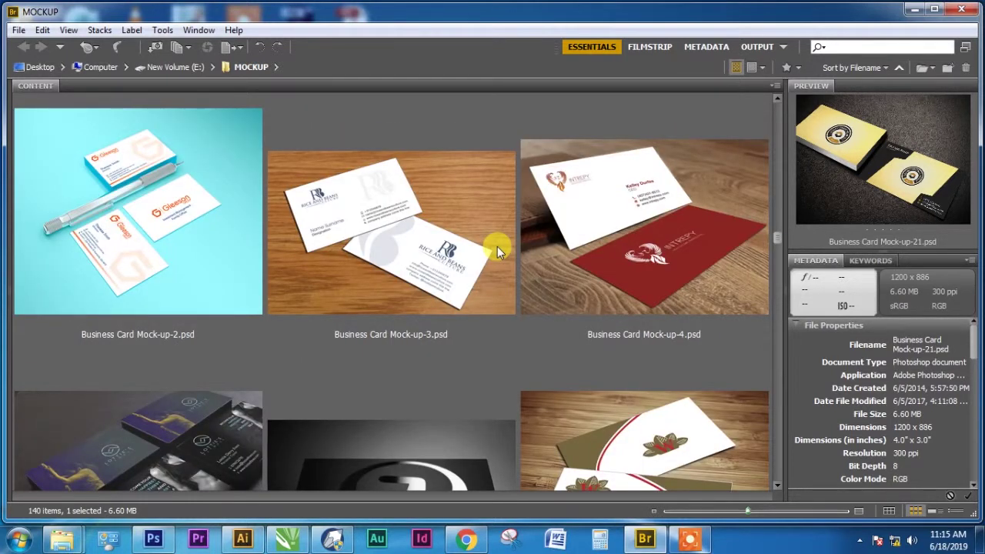
scroll(542, 216, "up", 1)
scroll(541, 215, "down", 1)
left_click(651, 237)
double_click(647, 234)
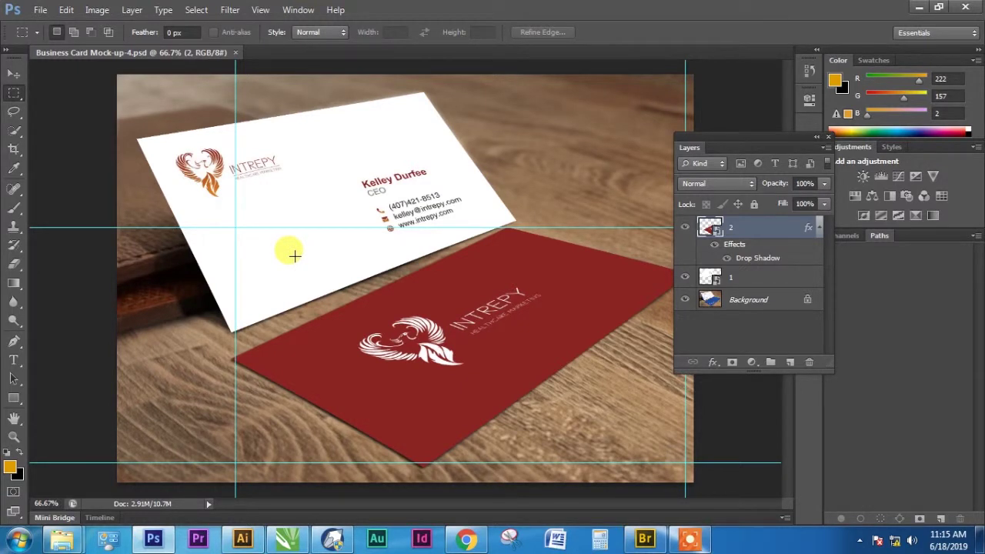
- Show the desktop and open Rocket Lister design image 1 in Windows Photo Viewer
key("super+d")
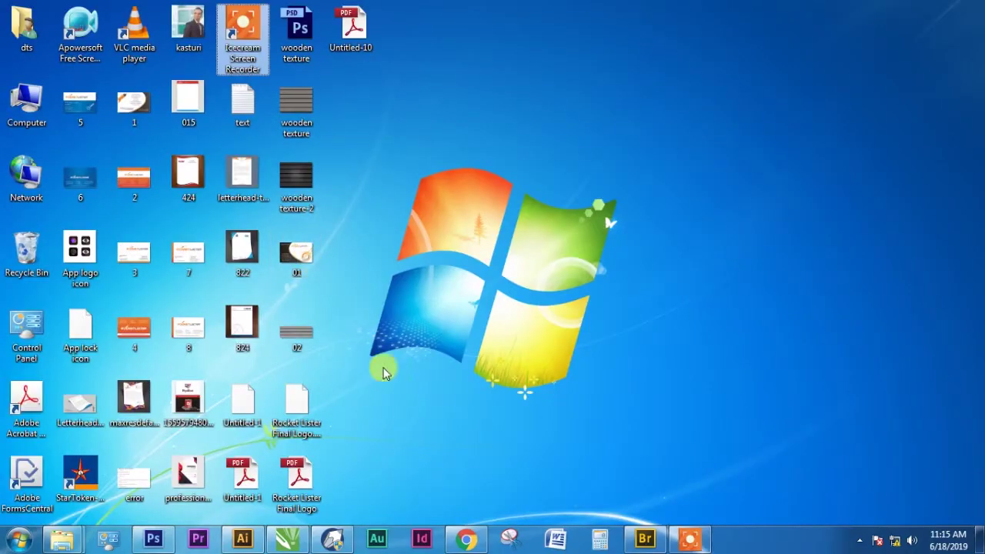
double_click(132, 106)
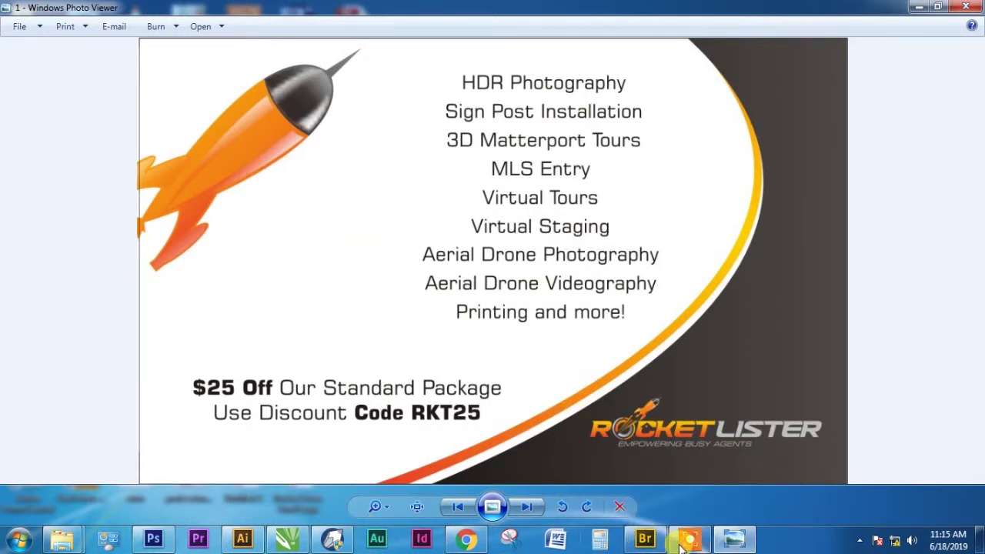
- Return from the design preview to the Business Card Mock-up-4.psd document in Photoshop
left_click(158, 540)
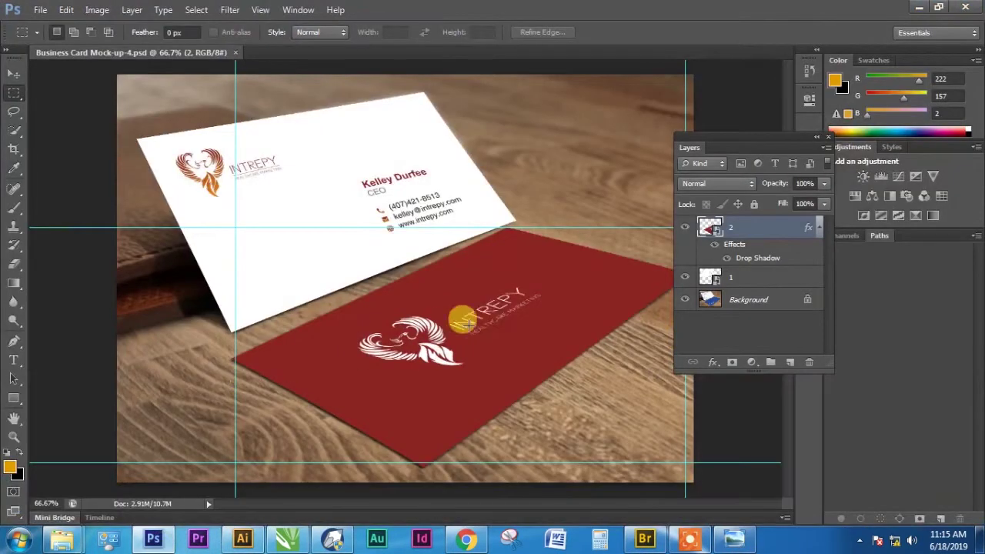
left_click(700, 279)
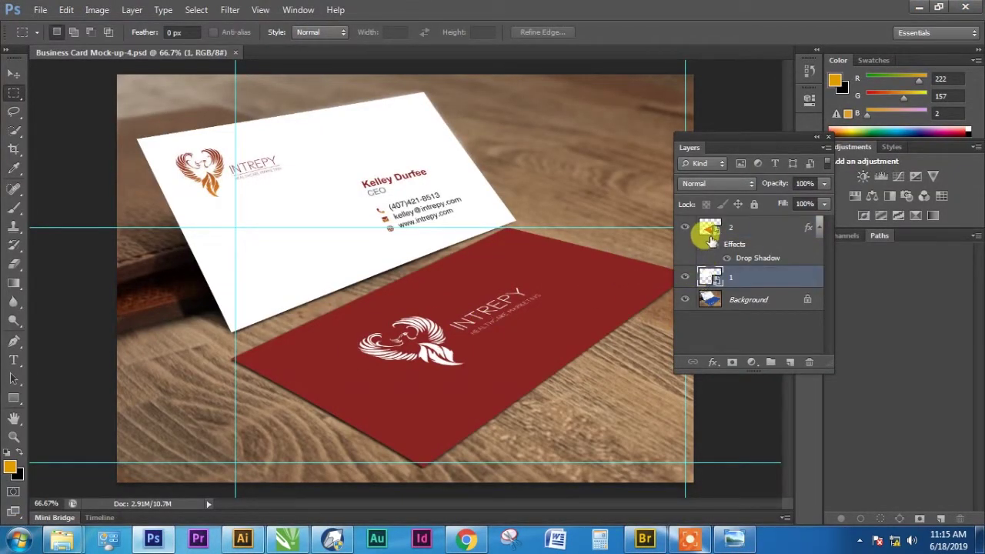
left_click(685, 279)
left_click(684, 279)
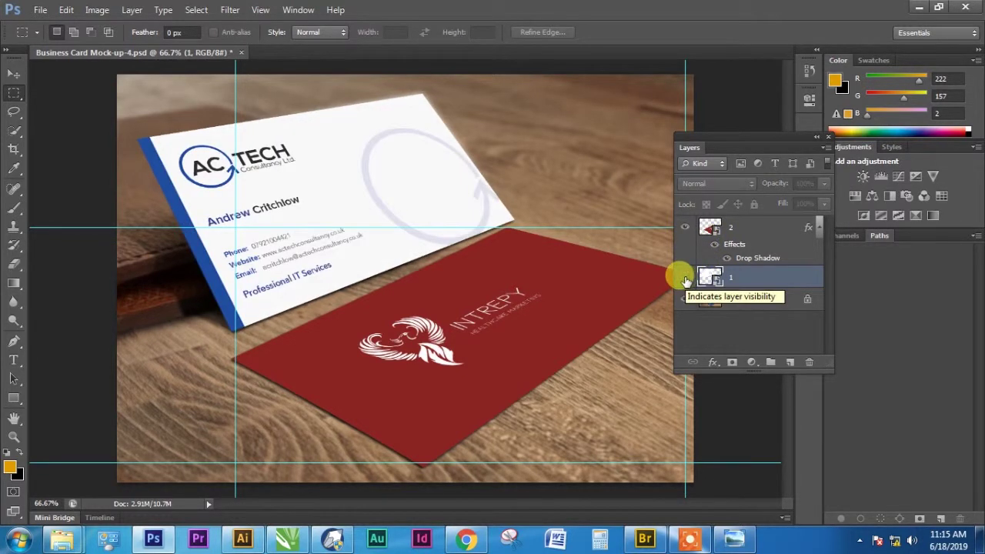
left_click(685, 278)
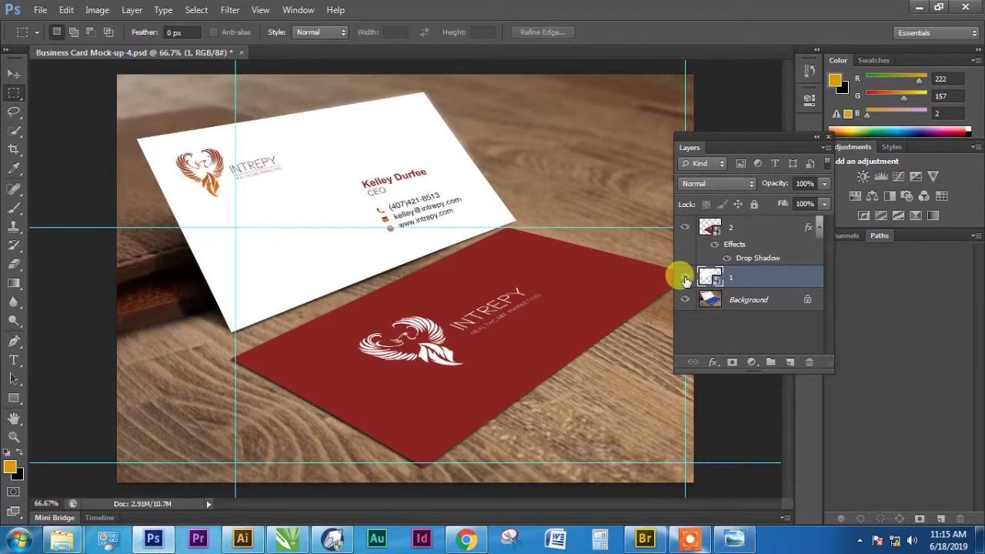
left_click(685, 278)
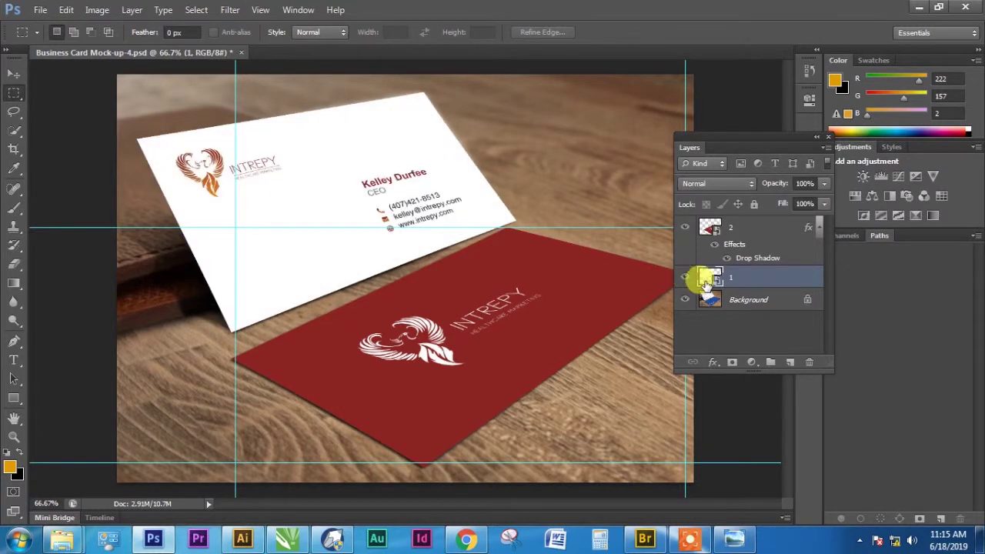
- Open layer 1's smart object and place Rocket Lister design 01, enlarged to cover the card
double_click(708, 278)
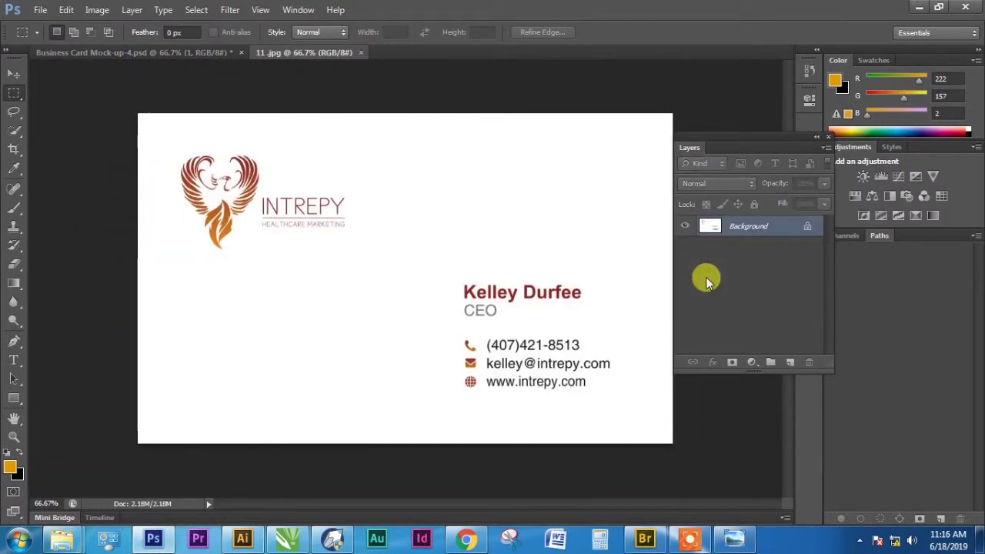
key("alt+f")
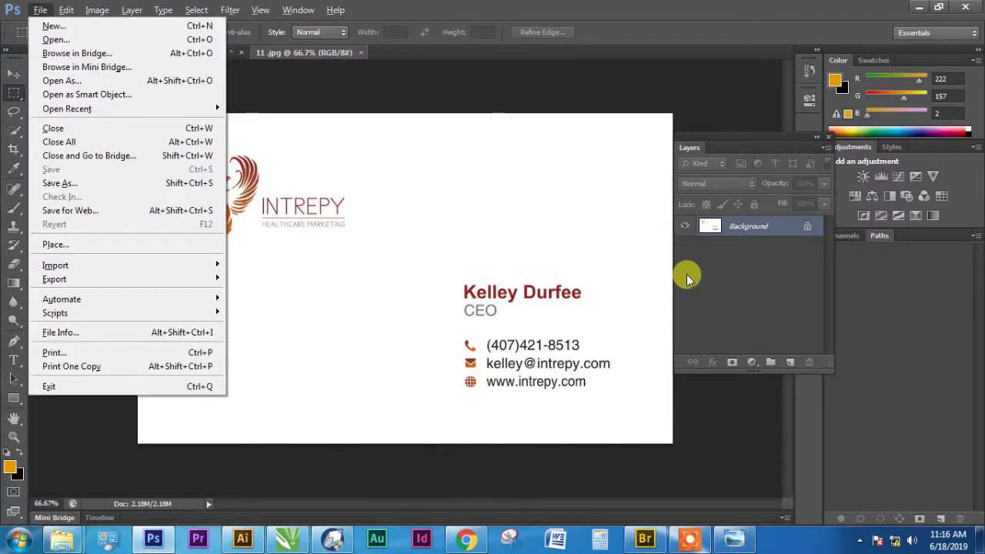
key("l")
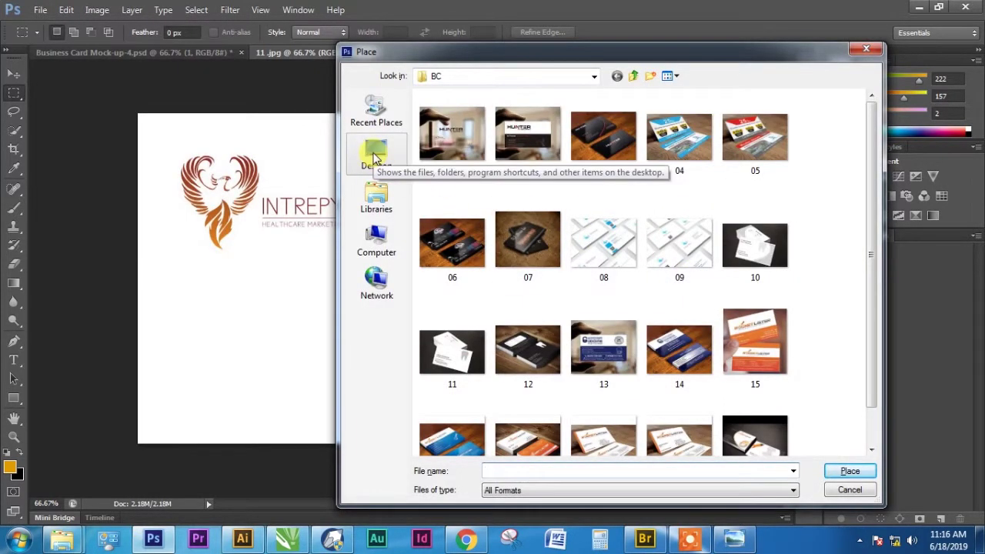
left_click(375, 158)
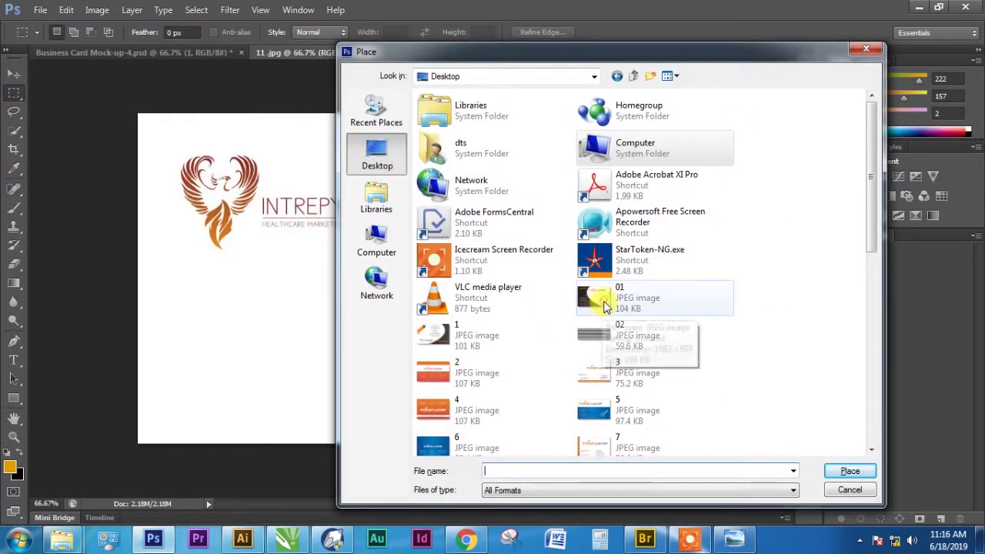
double_click(596, 296)
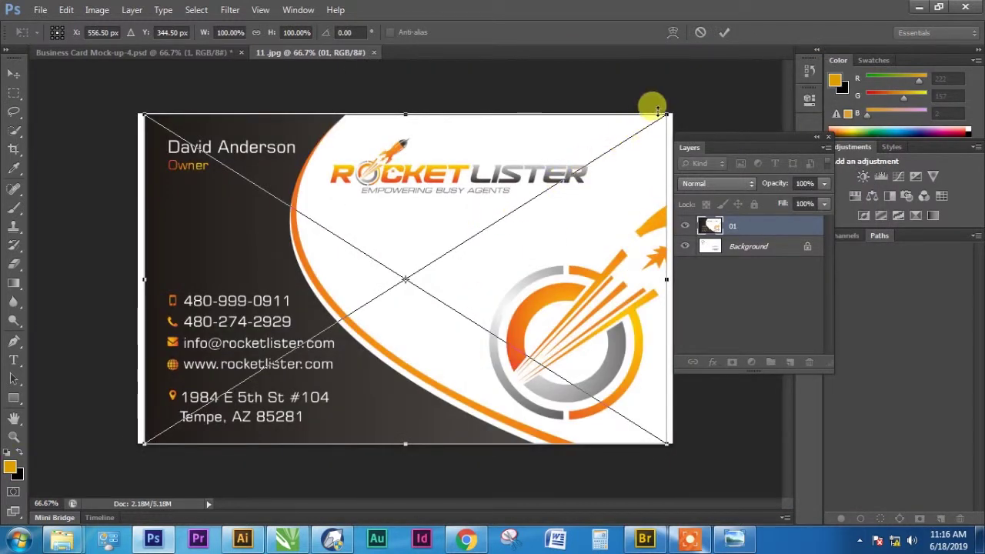
left_click_drag(665, 114, 674, 107)
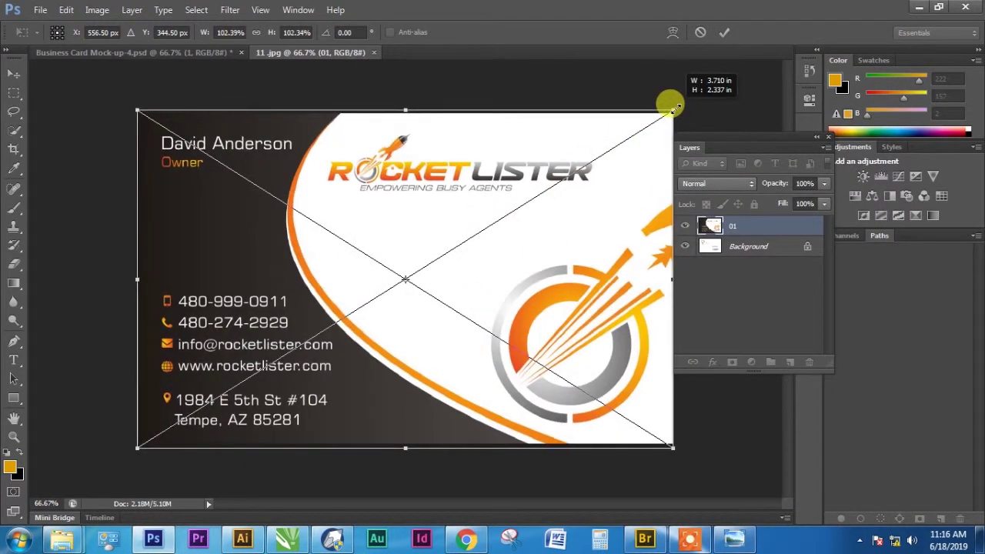
key("Return")
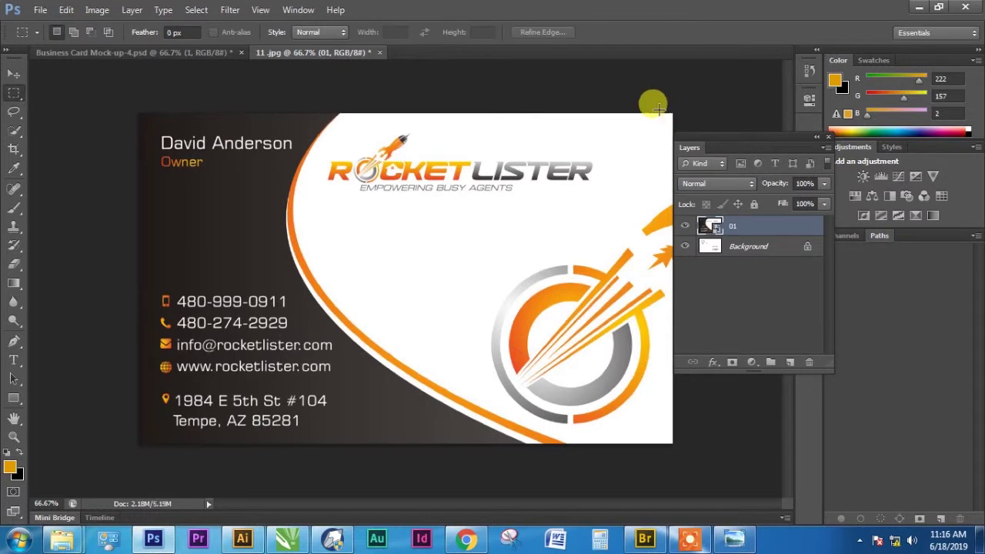
- Flatten the card contents and close the document, saving the changes
key("ctrl+e")
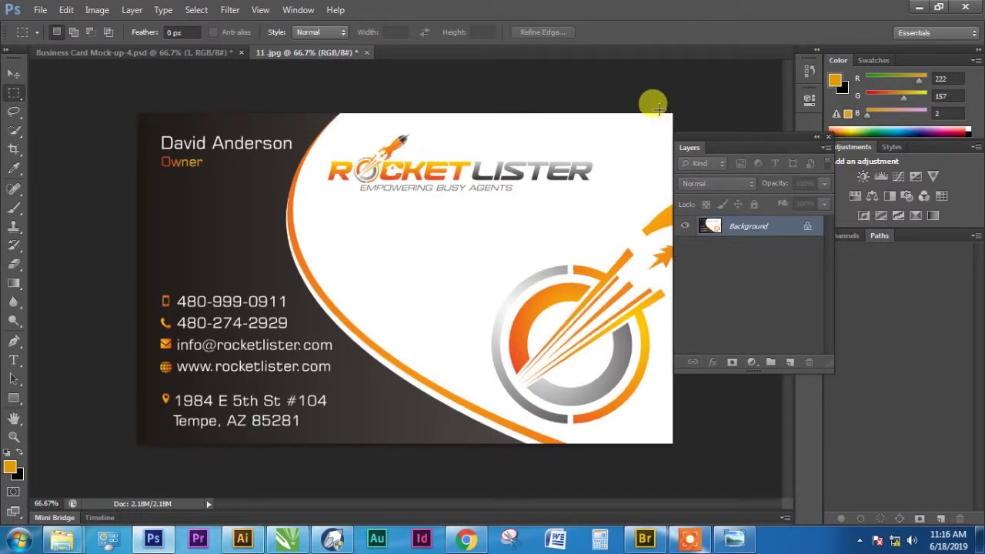
key("alt+f")
key("c")
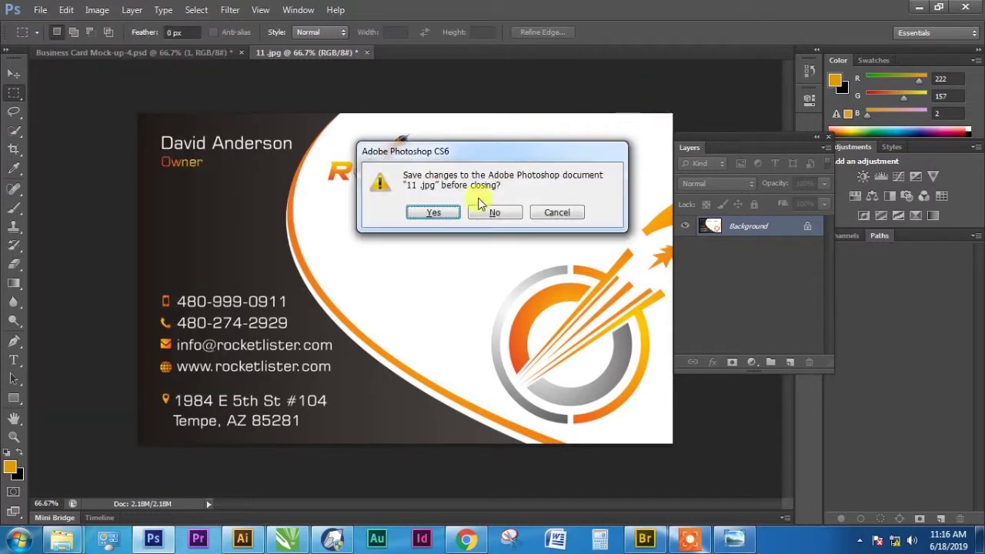
left_click(433, 215)
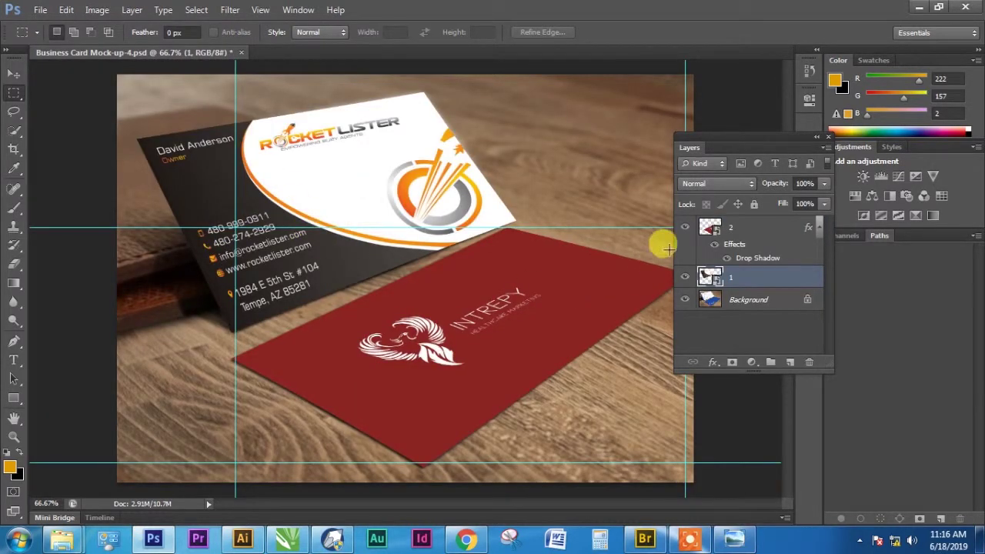
- Place the JPEG 1 services design into layer 2's smart object, stretched to fill the card
double_click(707, 226)
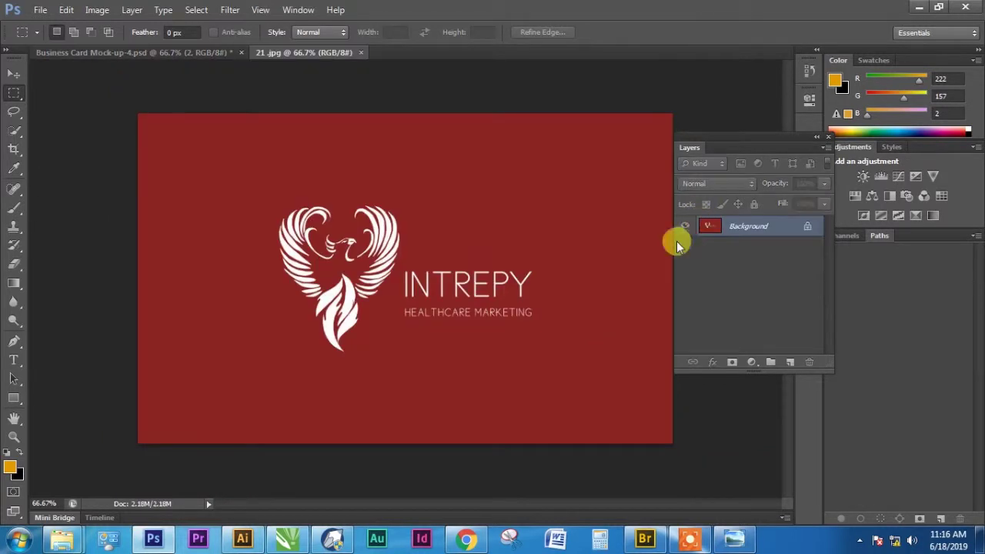
key("alt+f")
key("l")
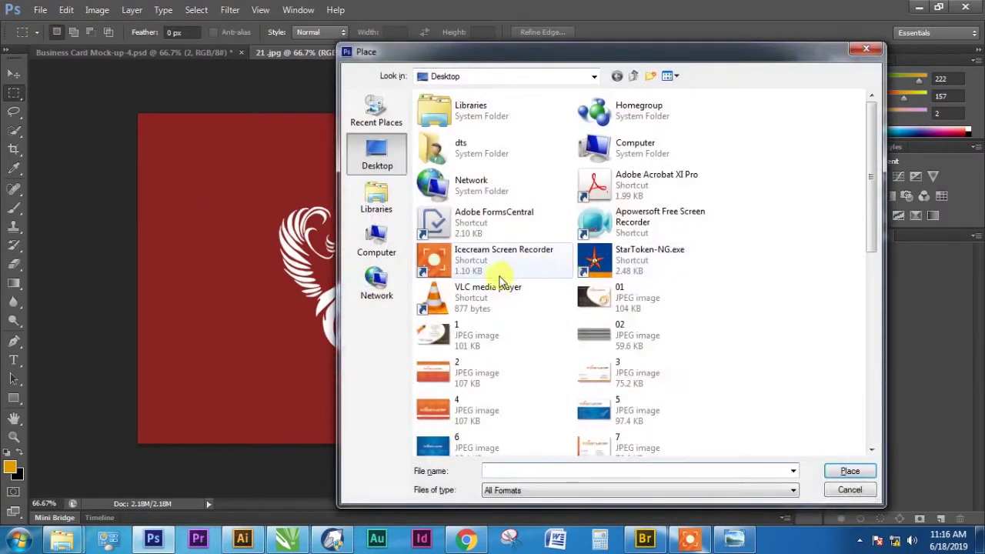
double_click(447, 337)
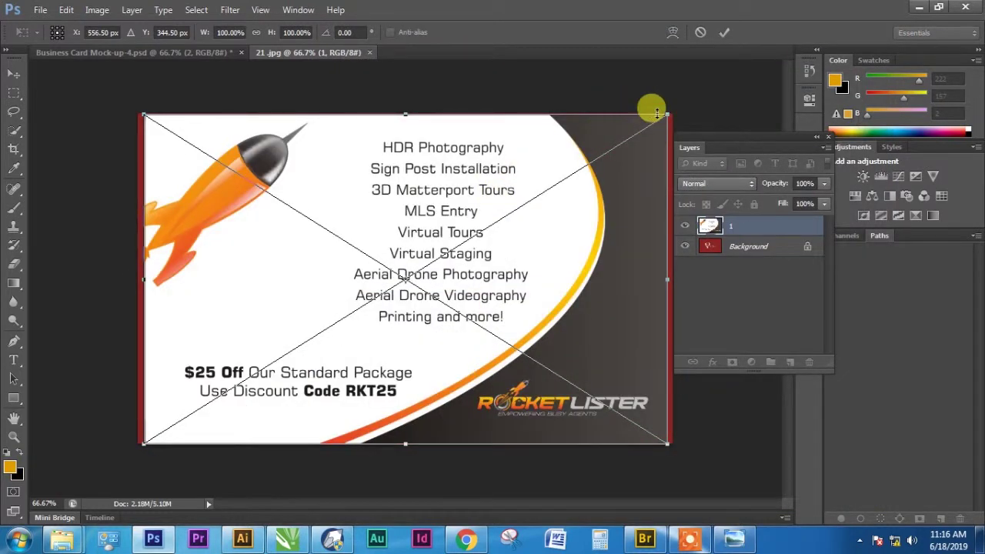
left_click_drag(659, 110, 669, 105)
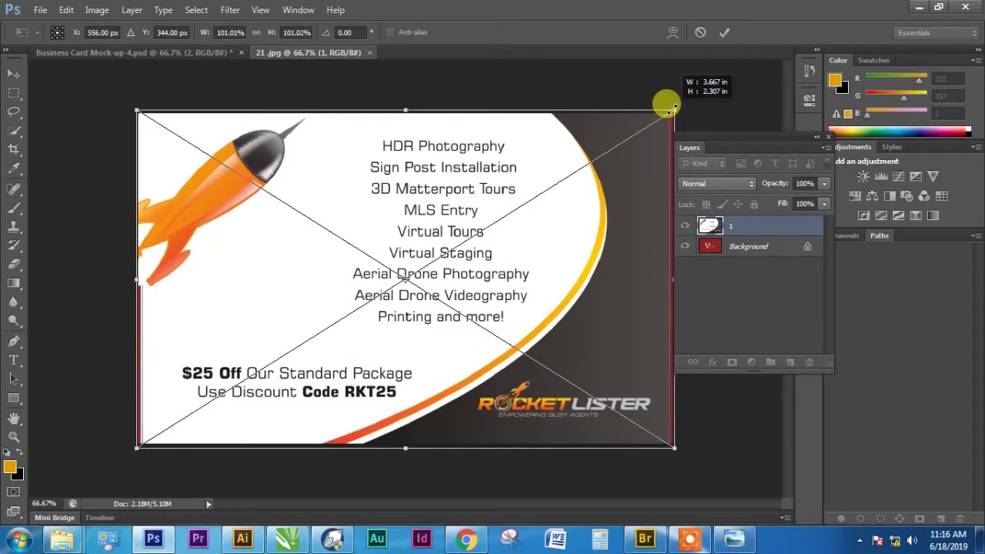
key("Return")
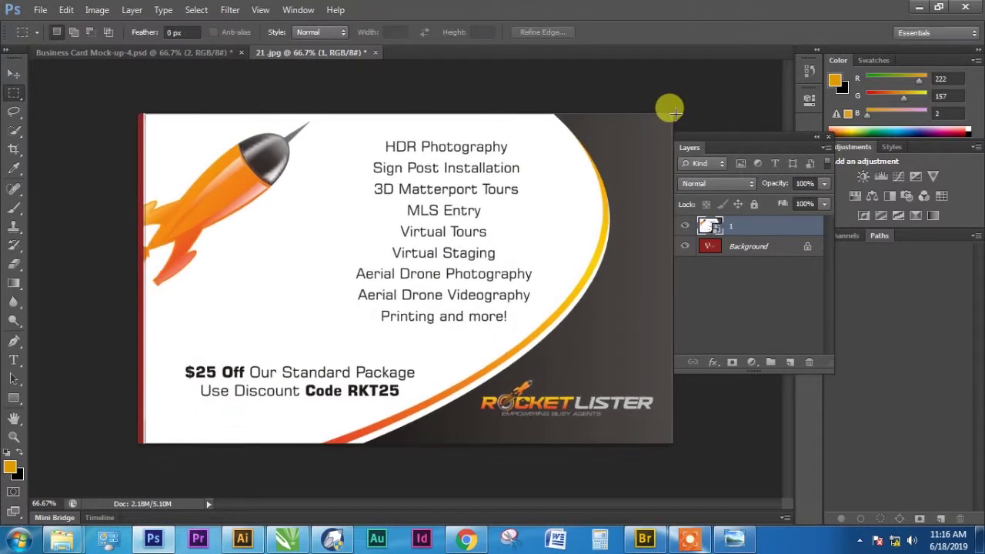
key("ctrl+t")
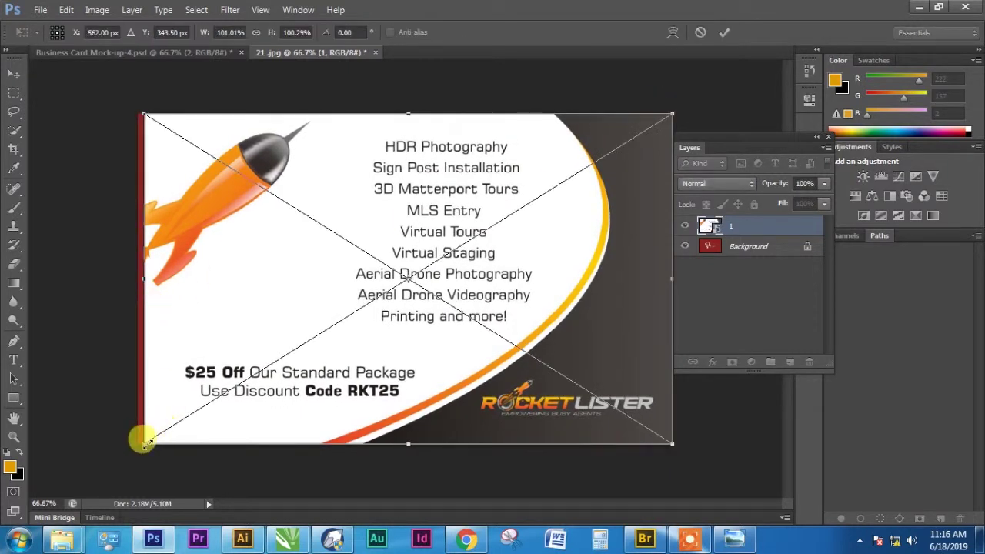
left_click_drag(139, 443, 132, 444)
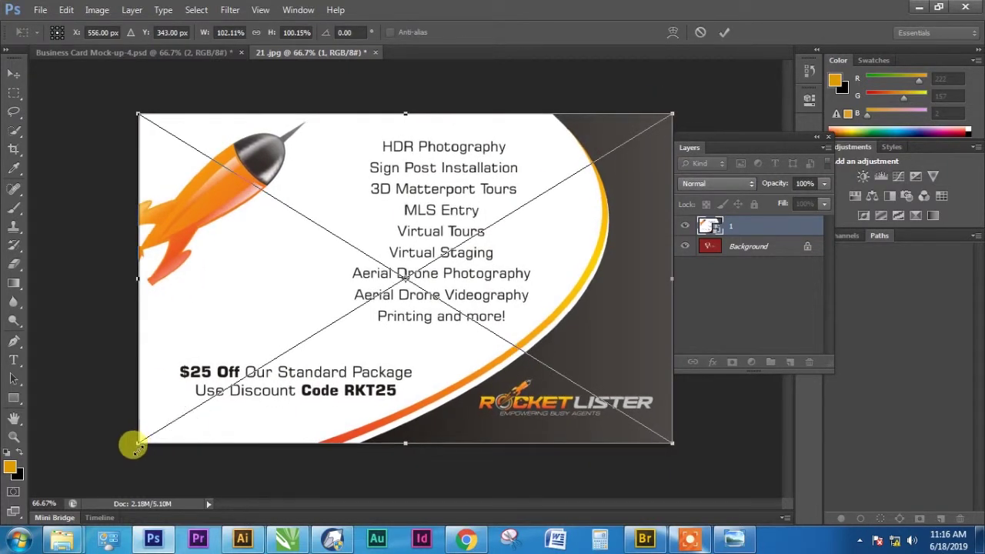
key("Return")
- Flatten the lower card's contents and close it to return to the mockup
key("ctrl+e")
key("alt+f")
key("c")
key("n")
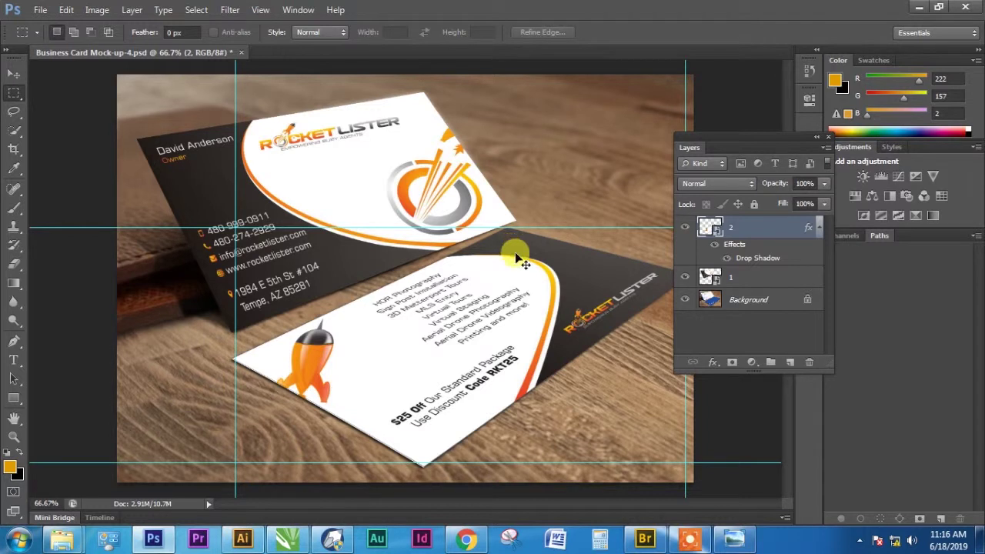
- Save the mockup as a High-quality JPEG copy on the Desktop
key("ctrl+shift+s")
left_click(377, 154)
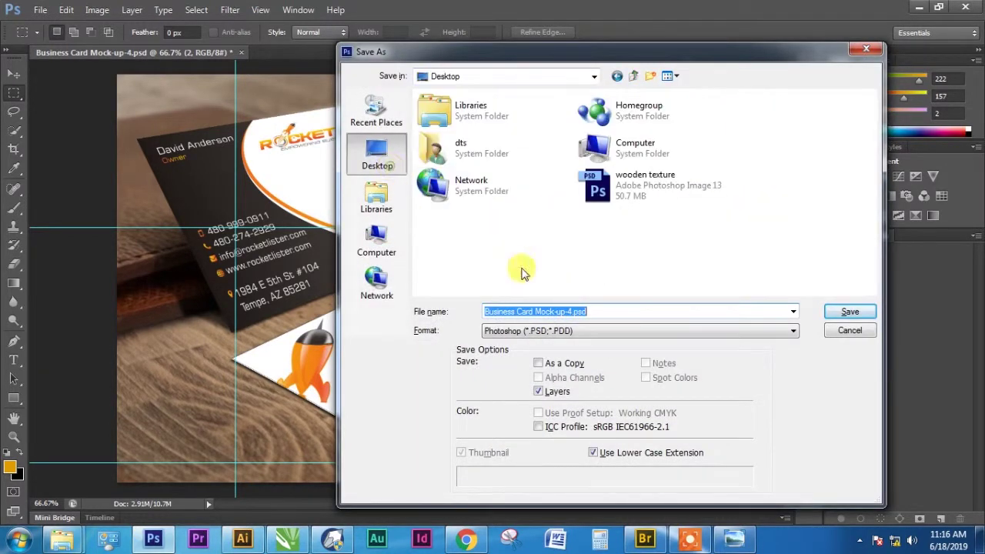
left_click(546, 331)
left_click(538, 408)
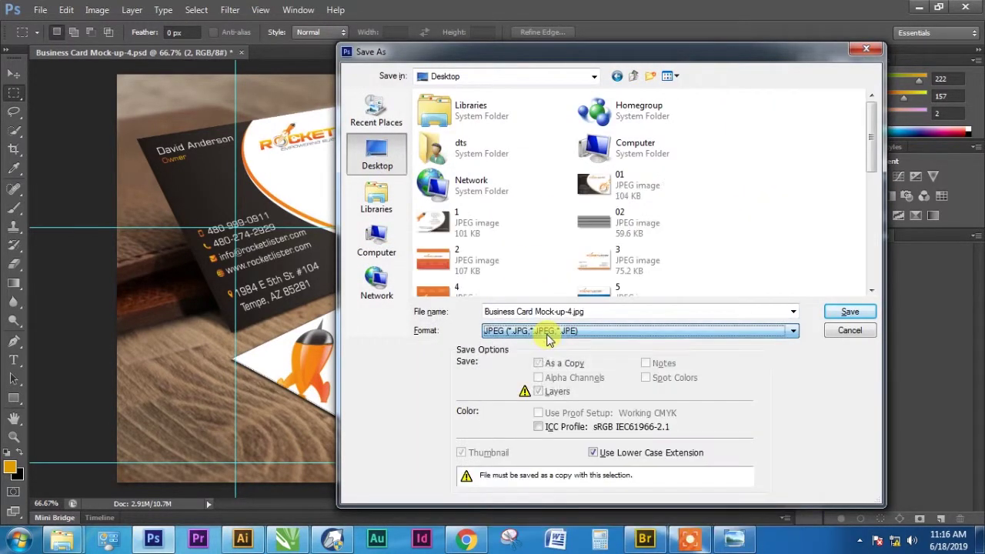
left_click(608, 310)
key("Return")
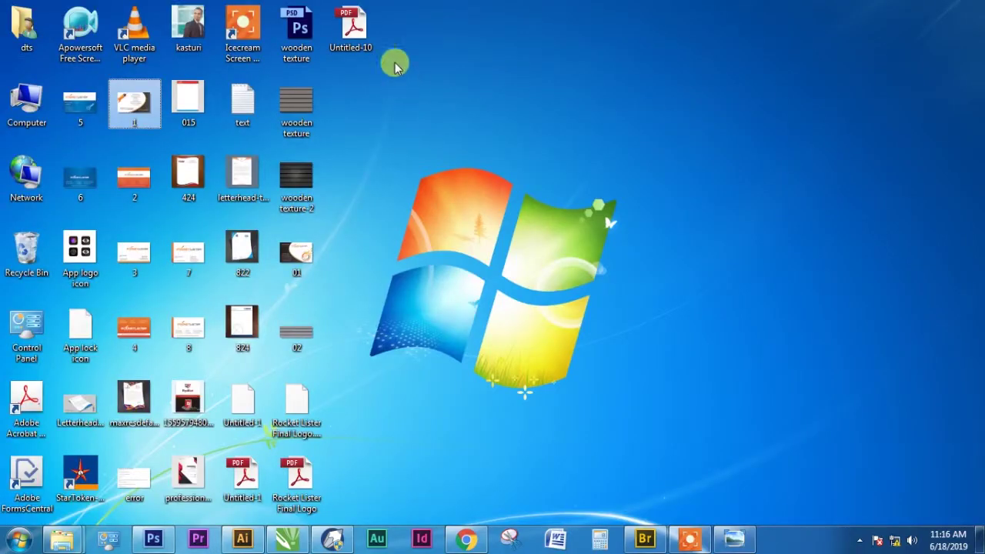
- Preview the Business Card Mock-up-4 JPEG in Photo Viewer, then open it with Photoshop CS6
double_click(348, 135)
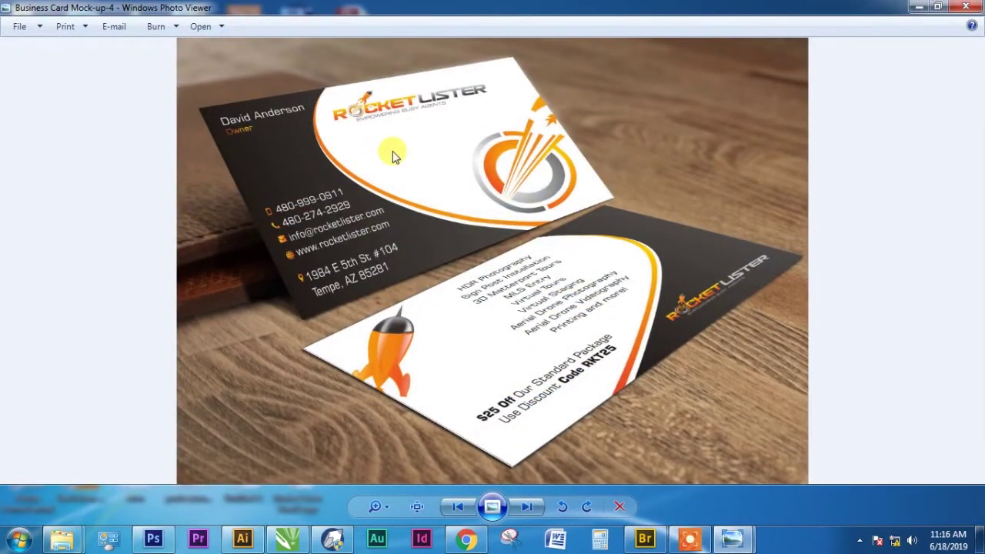
scroll(394, 146, "up", 3)
scroll(396, 213, "down", 3)
scroll(554, 175, "up", 3)
scroll(244, 161, "down", 3)
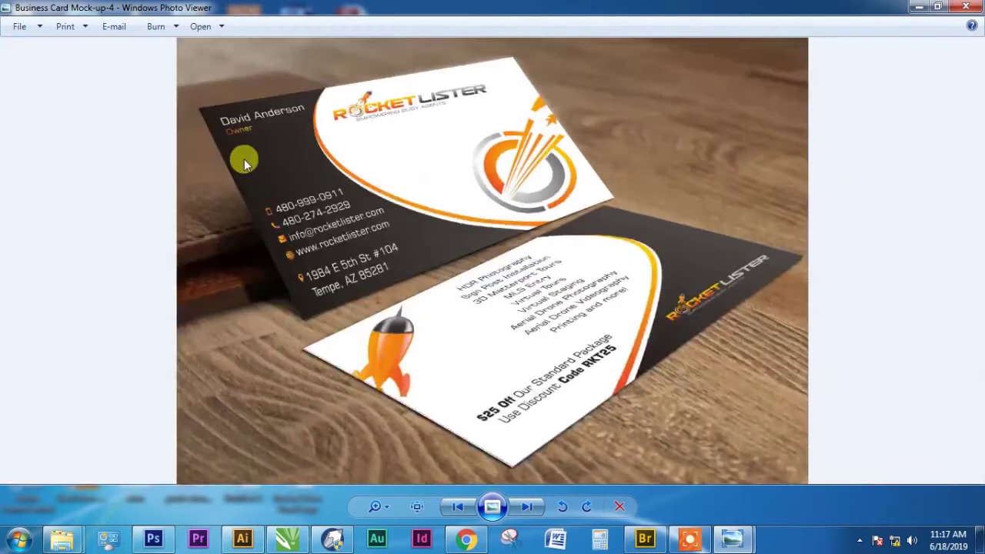
right_click(370, 167)
mouse_move(416, 171)
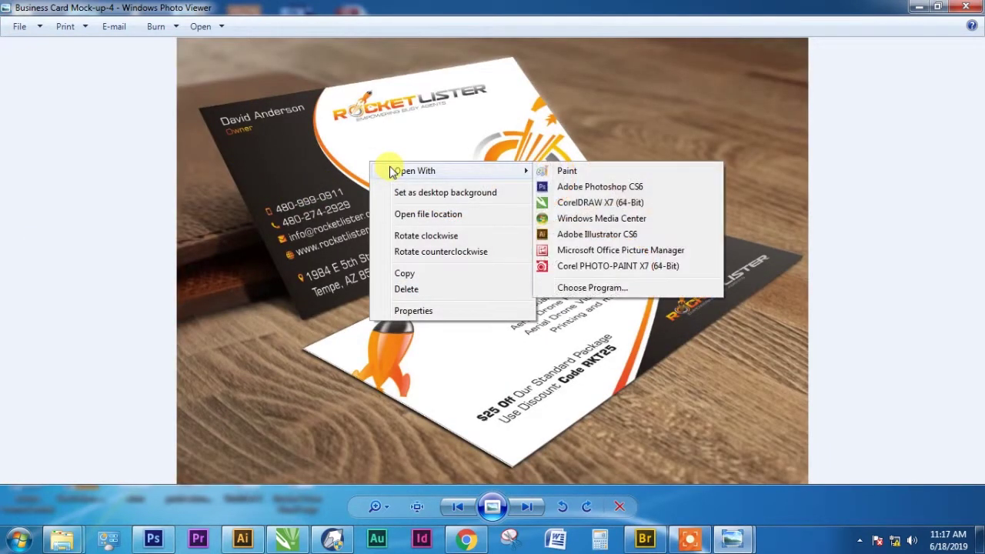
left_click(549, 187)
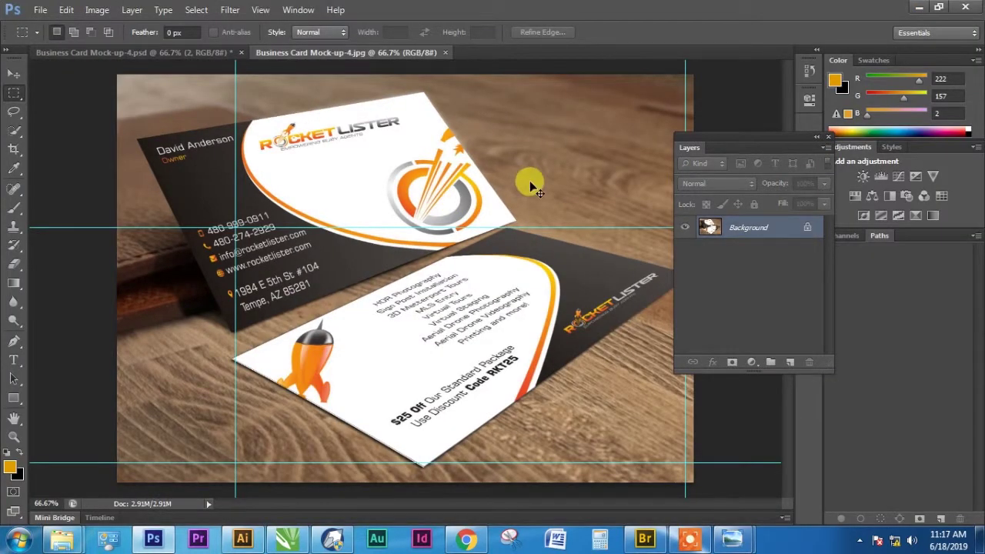
- Close the layered mockup PSD without saving changes
key("ctrl+Tab")
key("alt+f")
key("ctrl+w")
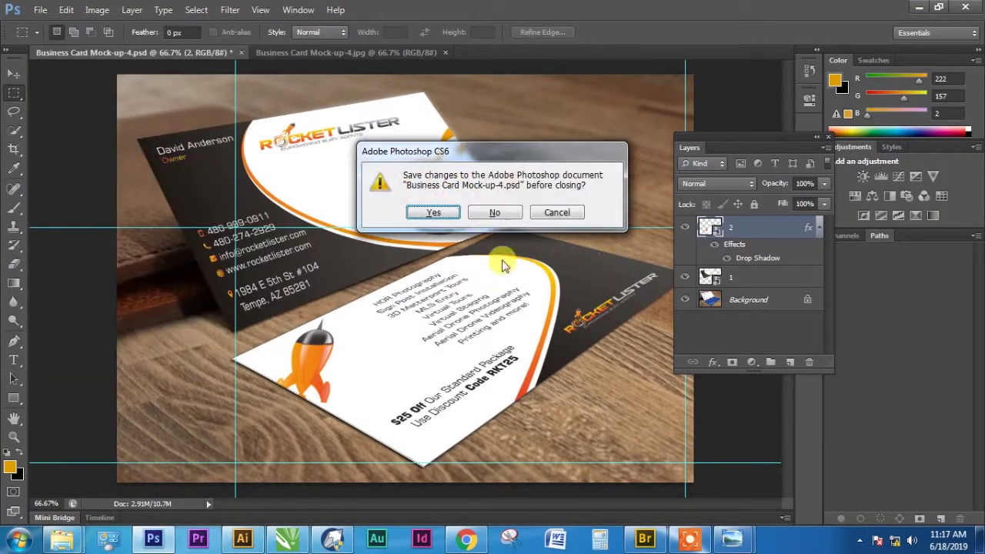
left_click(496, 213)
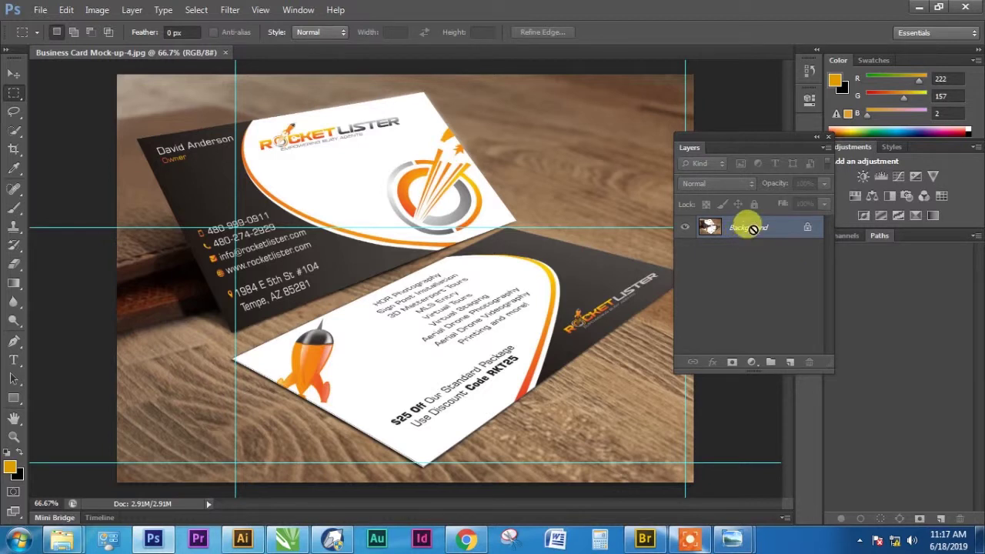
- Add a new Layer 1 and place the 01 front-card design onto the JPEG mockup
key("ctrl+shift+n")
key("Return")
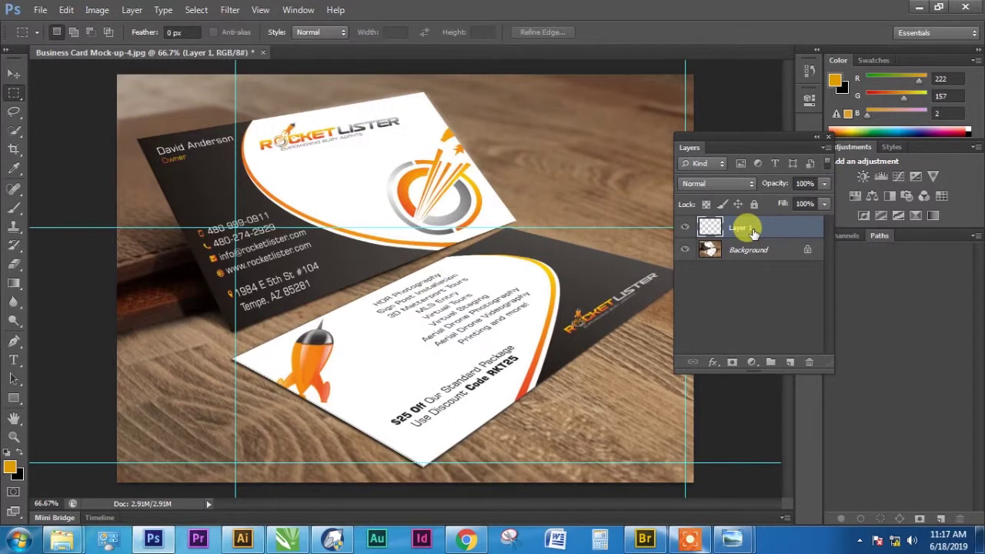
key("alt+f")
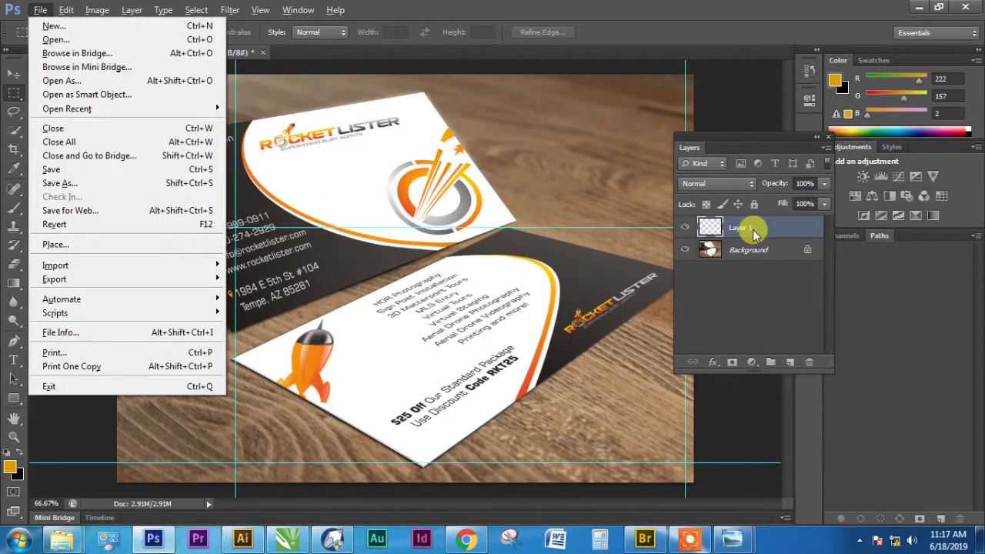
key("l")
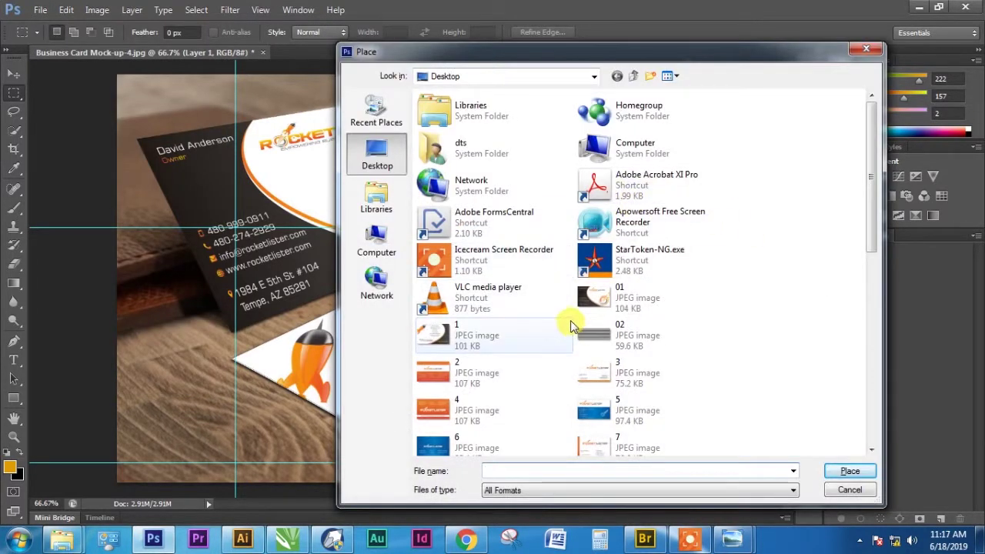
double_click(625, 302)
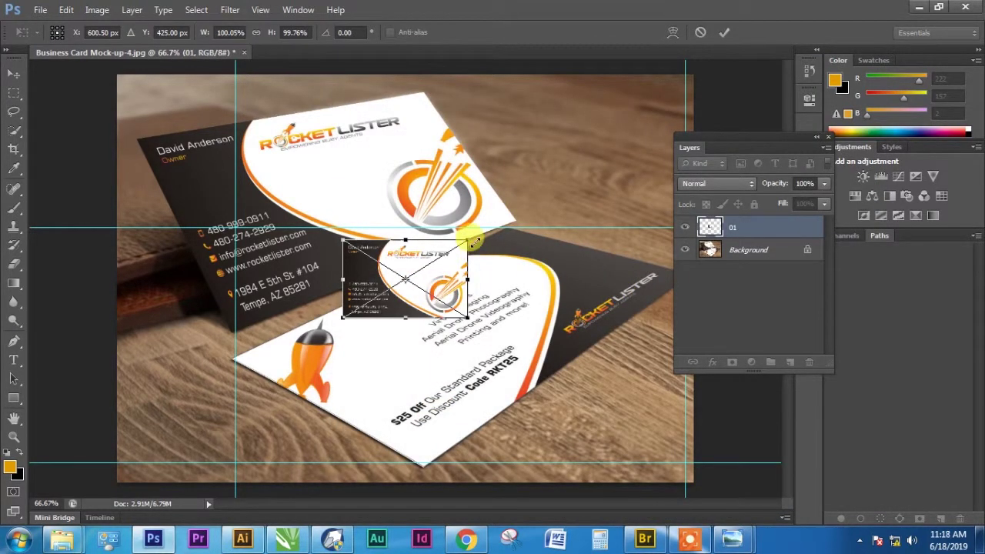
- Scale the placed 01 design to about 272%, move it over the top card, and switch to Distort
left_click_drag(471, 241, 575, 172)
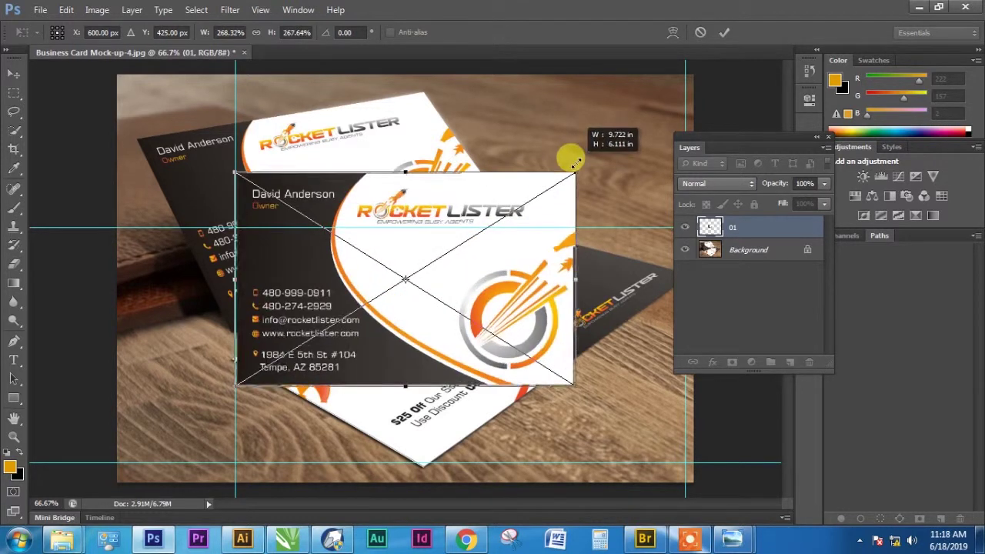
mouse_move(464, 286)
left_mouse_down()
mouse_move(402, 230)
mouse_move(365, 176)
left_mouse_up()
right_click(366, 179)
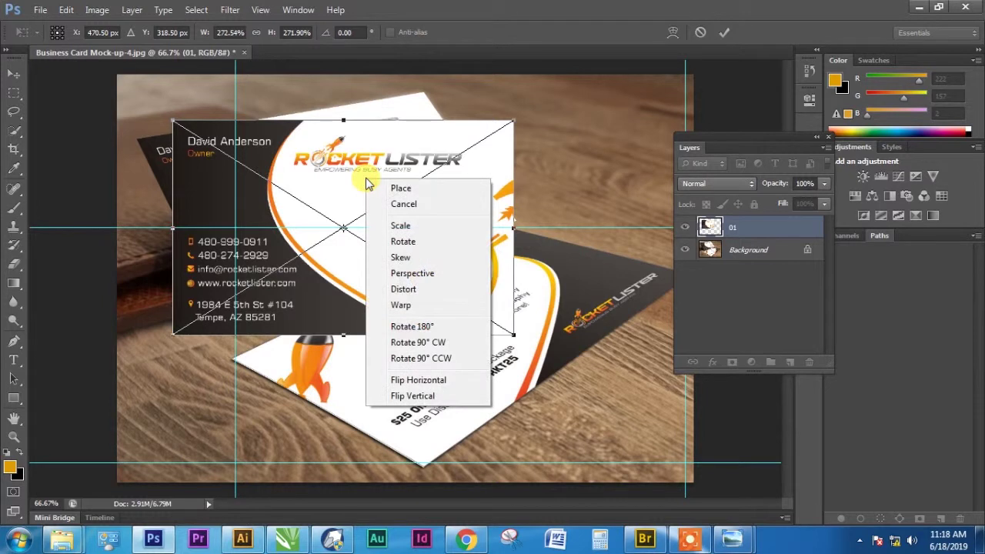
left_click(403, 289)
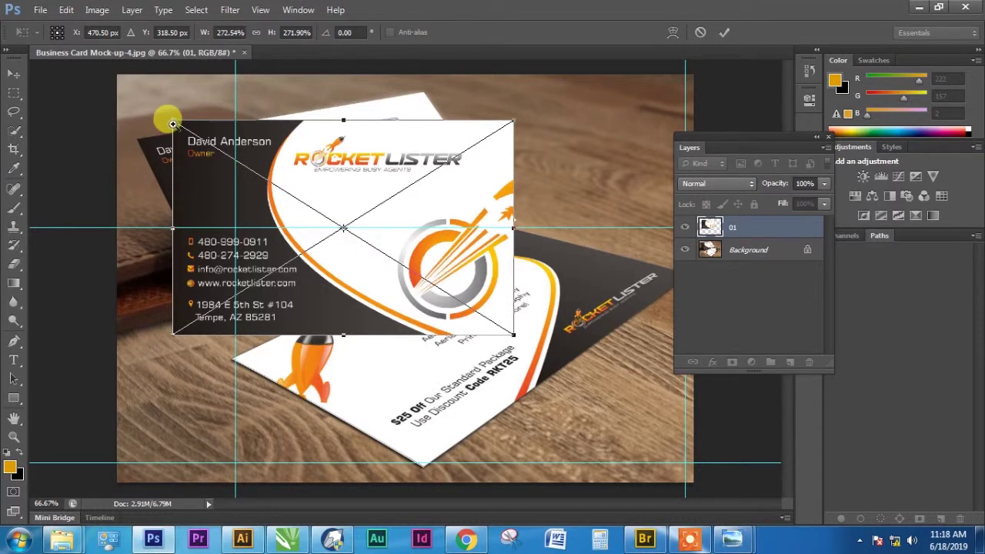
- Pull the design's top-left and top-right corners onto the upright card's corners and commit
scroll(172, 124, "up", 1, "alt")
scroll(172, 123, "up", 1, "alt")
left_click_drag(172, 117, 71, 174)
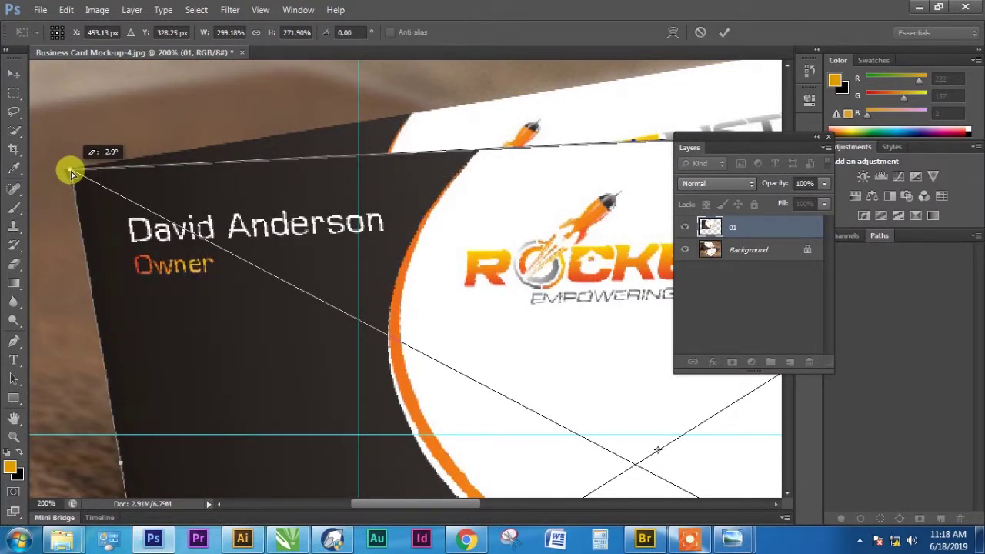
left_click_drag(71, 174, 68, 168)
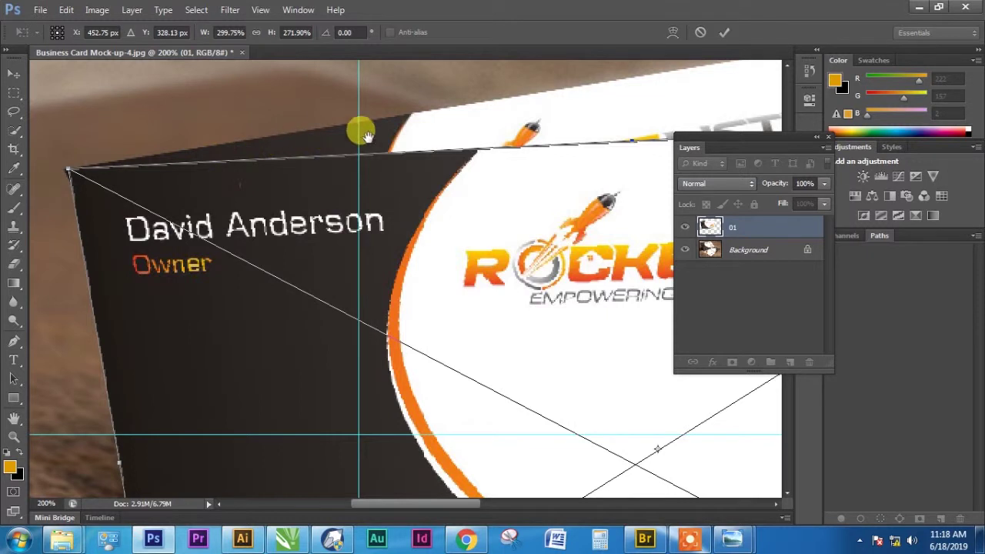
left_click_drag(367, 135, 165, 158)
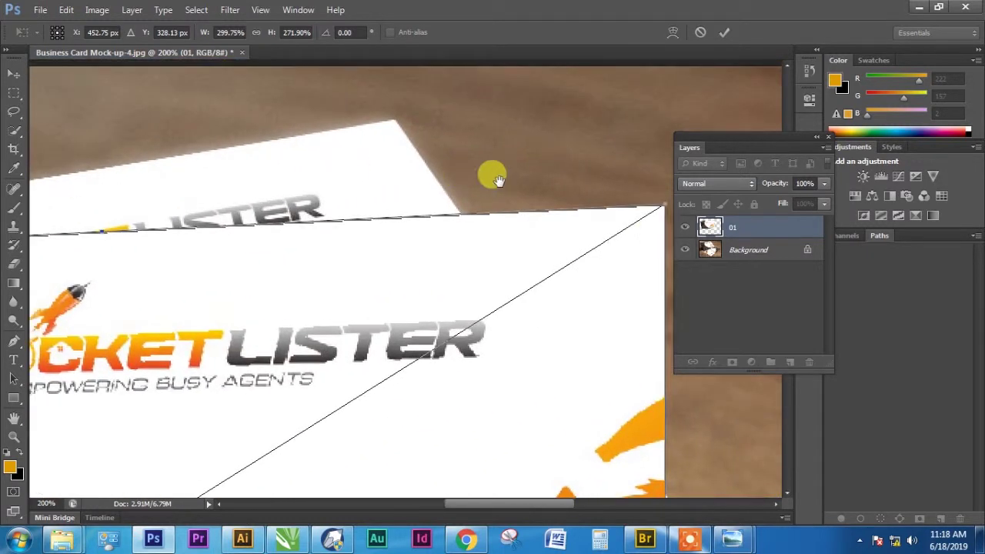
left_click_drag(499, 180, 401, 185)
mouse_move(568, 214)
left_mouse_down()
mouse_move(300, 141)
mouse_move(296, 127)
left_mouse_up()
key("Return")
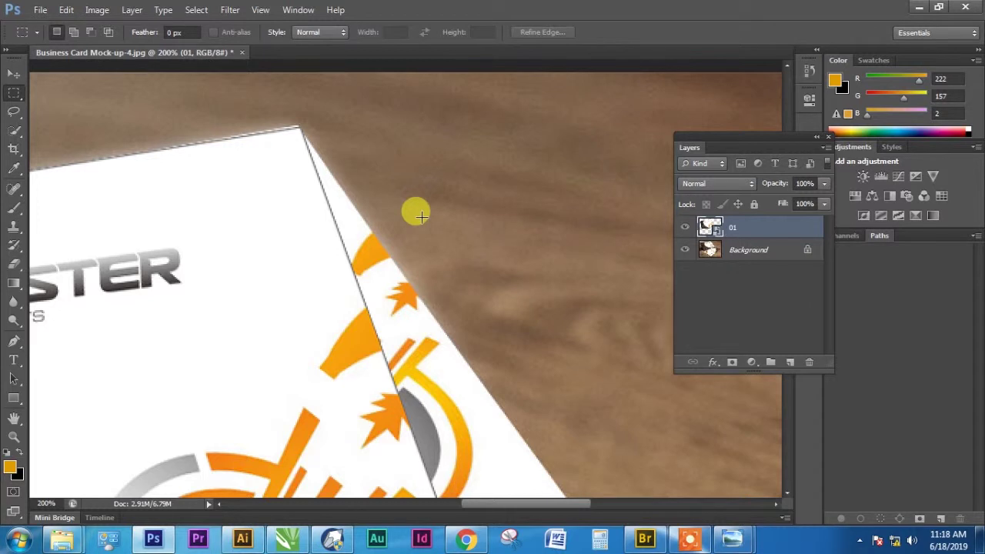
- Put the card design into Distort mode and pin its bottom corner onto the upright card's corner
scroll(421, 217, "down", 3)
scroll(429, 282, "down", 2)
scroll(428, 281, "right", 2)
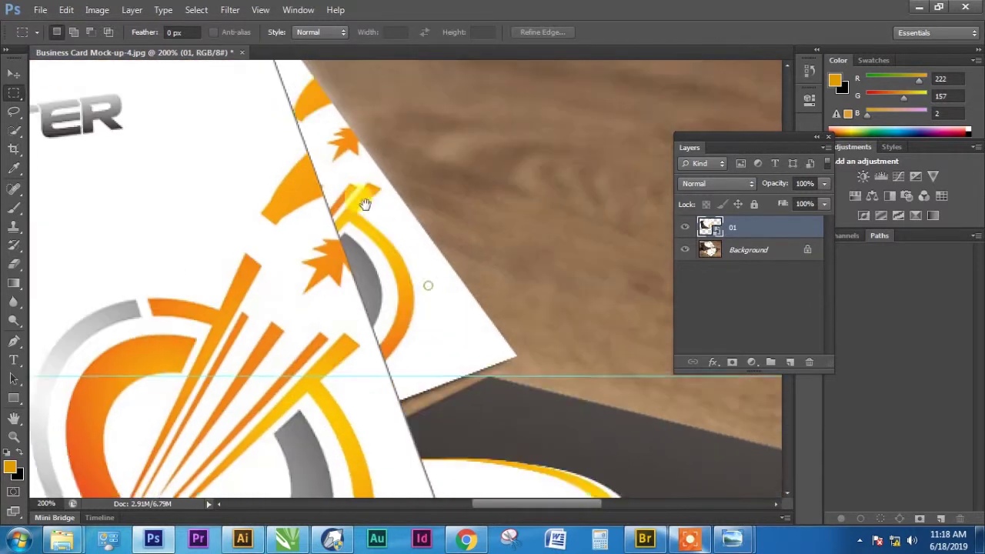
left_click(398, 251)
scroll(385, 223, "down", 2)
scroll(335, 193, "down", 4)
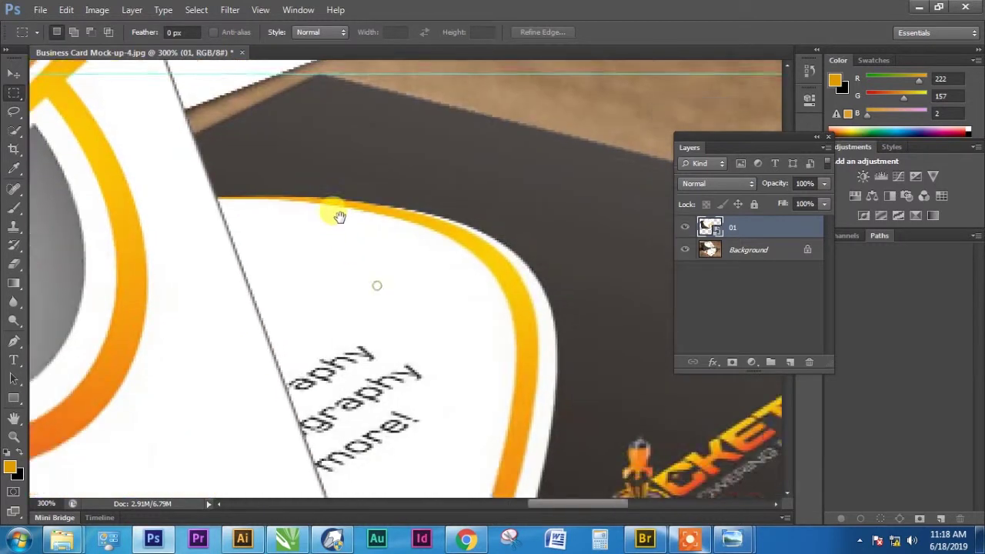
scroll(337, 215, "down", 2)
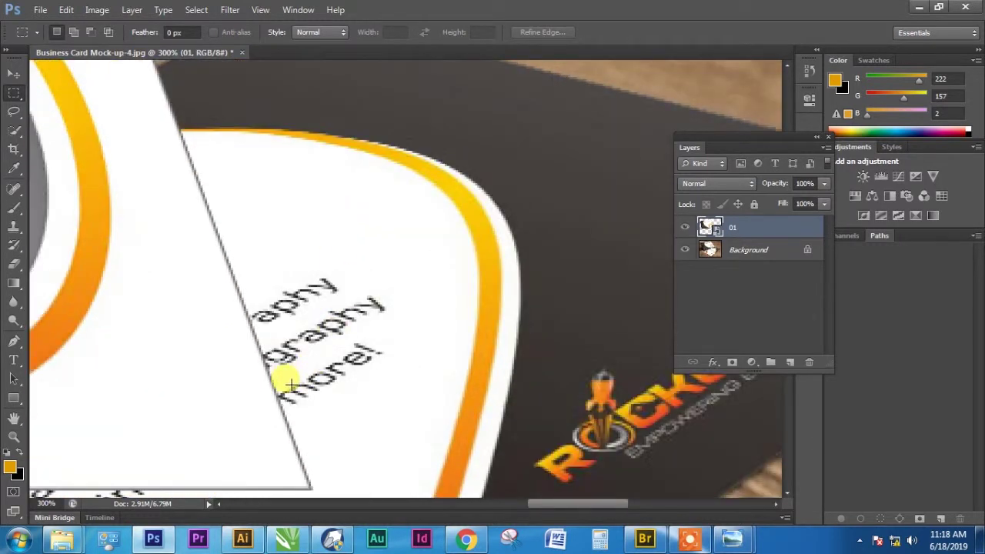
key("ctrl+t")
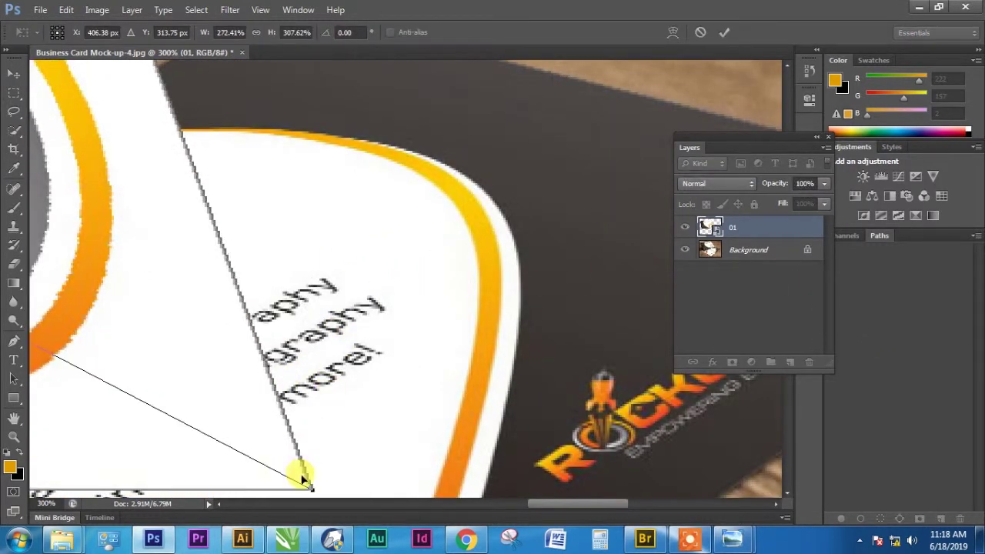
right_click(304, 482)
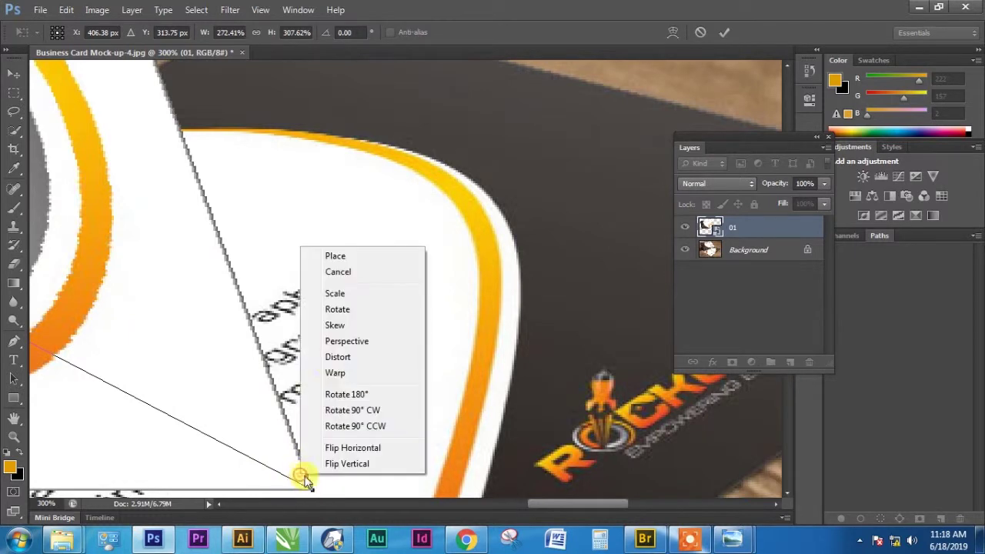
left_click(334, 360)
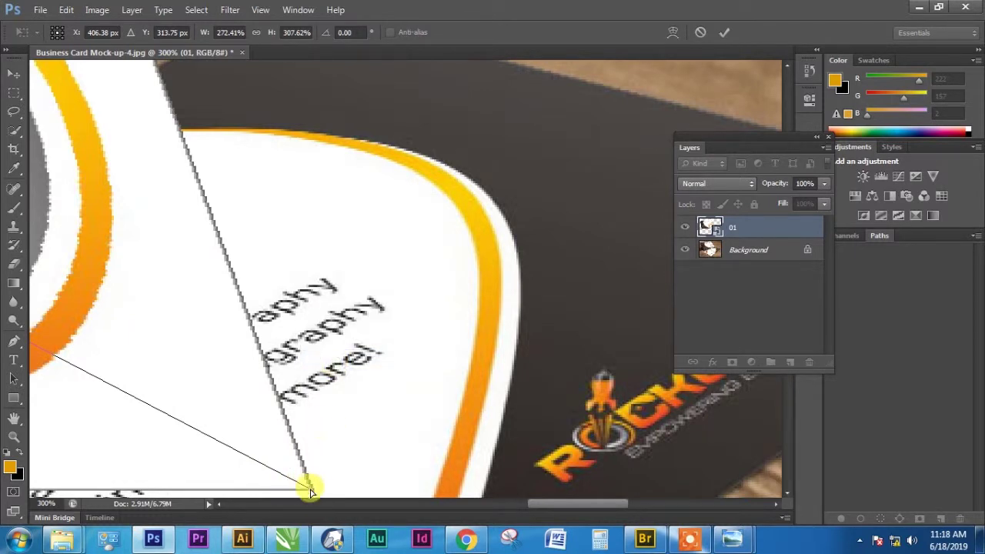
mouse_move(312, 491)
left_mouse_down()
mouse_move(310, 193)
mouse_move(289, 350)
mouse_move(300, 150)
left_mouse_up()
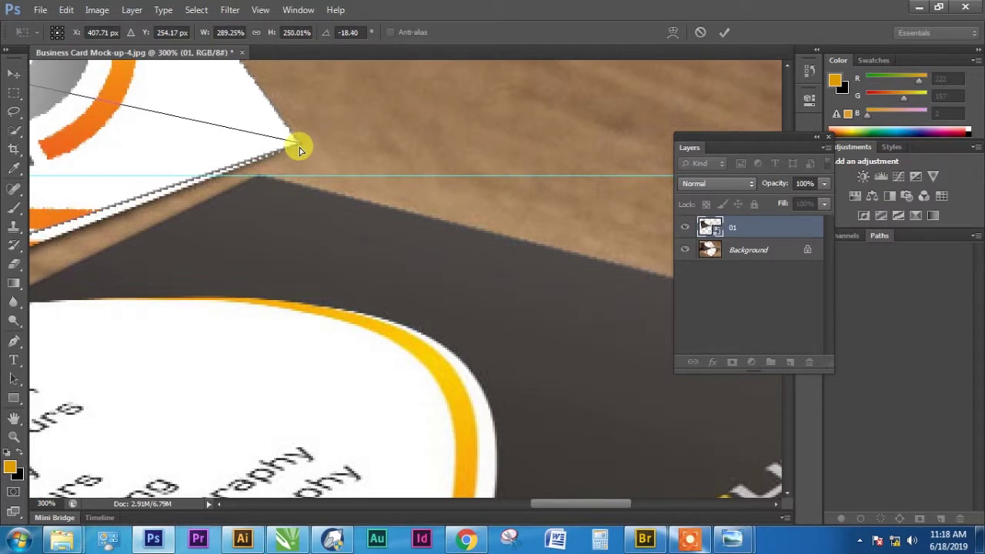
- Align the design's bottom-left corner with the card's address corner, commit, and fit on screen
mouse_move(259, 279)
left_mouse_down()
mouse_move(249, 237)
mouse_move(472, 226)
left_mouse_up()
mouse_move(238, 244)
left_mouse_down()
mouse_move(352, 198)
mouse_move(464, 190)
mouse_move(503, 172)
left_mouse_up()
left_click_drag(83, 289, 422, 220)
left_click_drag(335, 300, 594, 284)
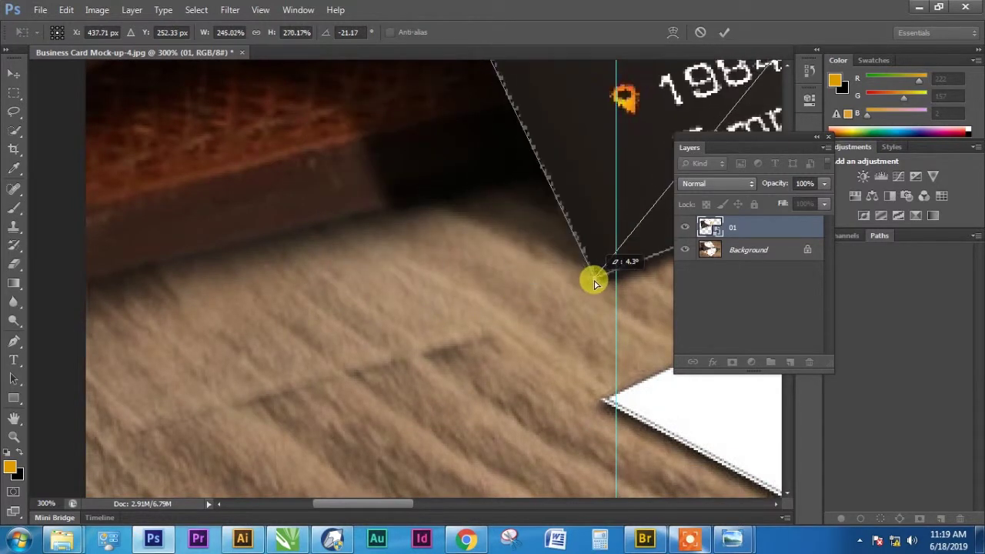
mouse_move(596, 283)
left_mouse_down()
mouse_move(571, 233)
mouse_move(224, 246)
left_mouse_up()
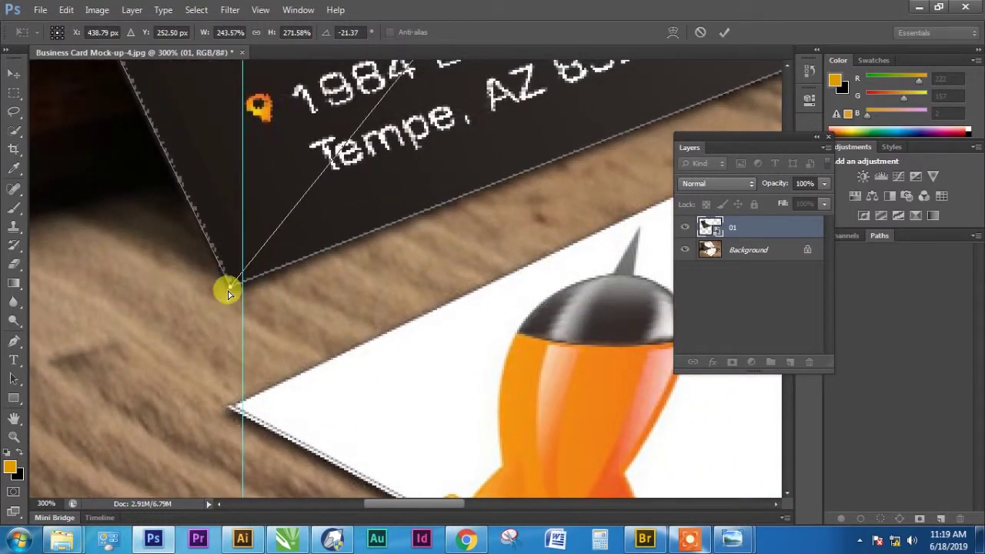
key("ctrl+minus")
key("Return")
key("ctrl+0")
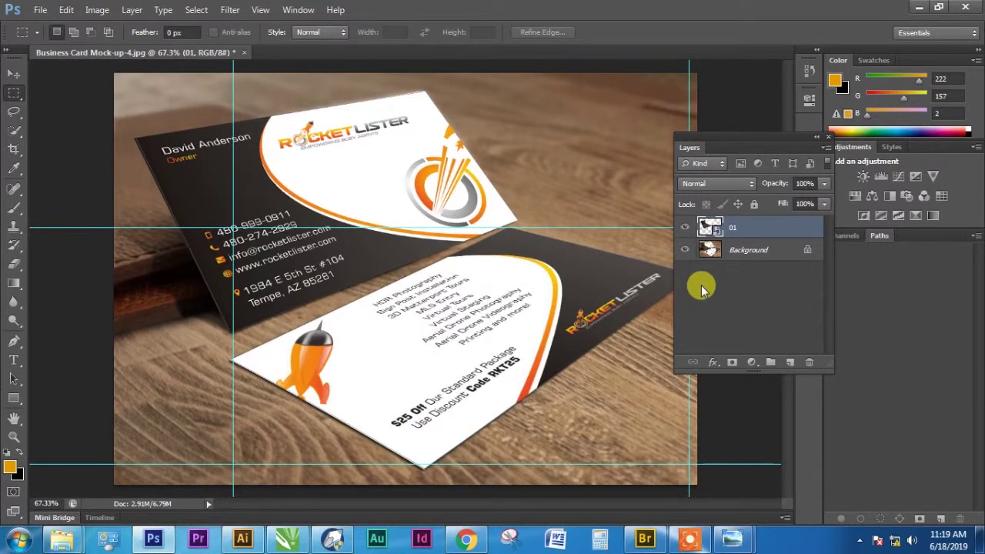
- Add a new layer and place rocket card image 1, enlarged to about 233%
key("ctrl+shift+n")
key("Return")
key("alt+f")
key("l")
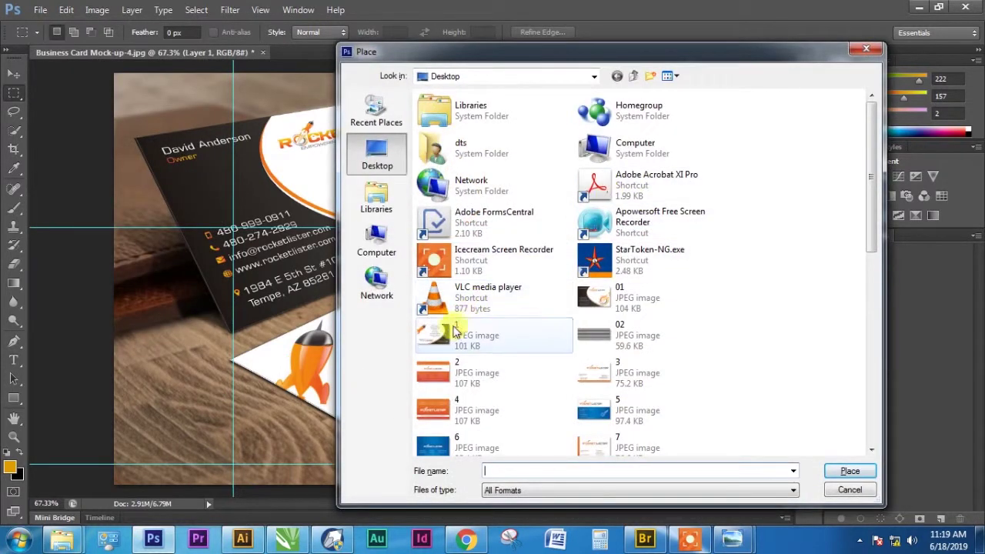
double_click(458, 329)
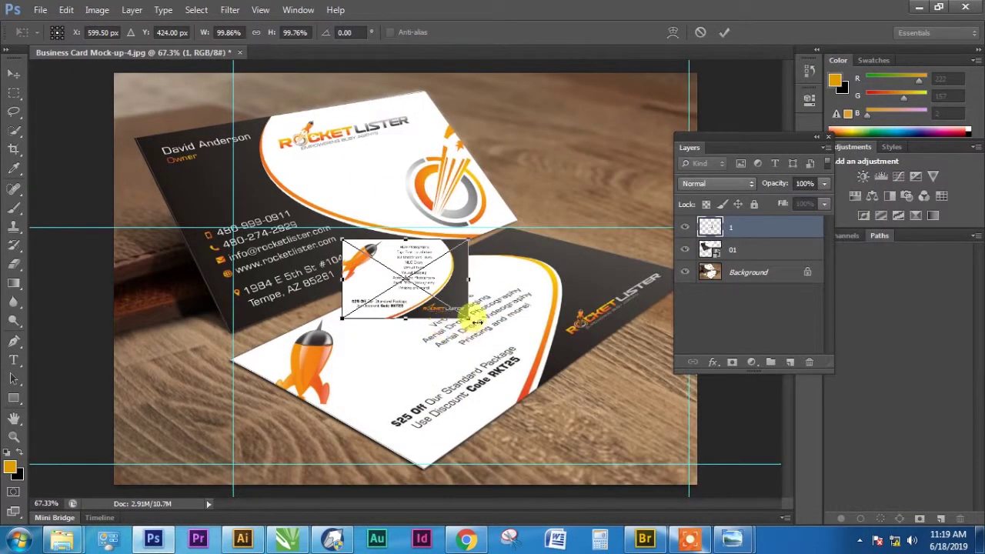
left_click_drag(467, 316, 514, 355)
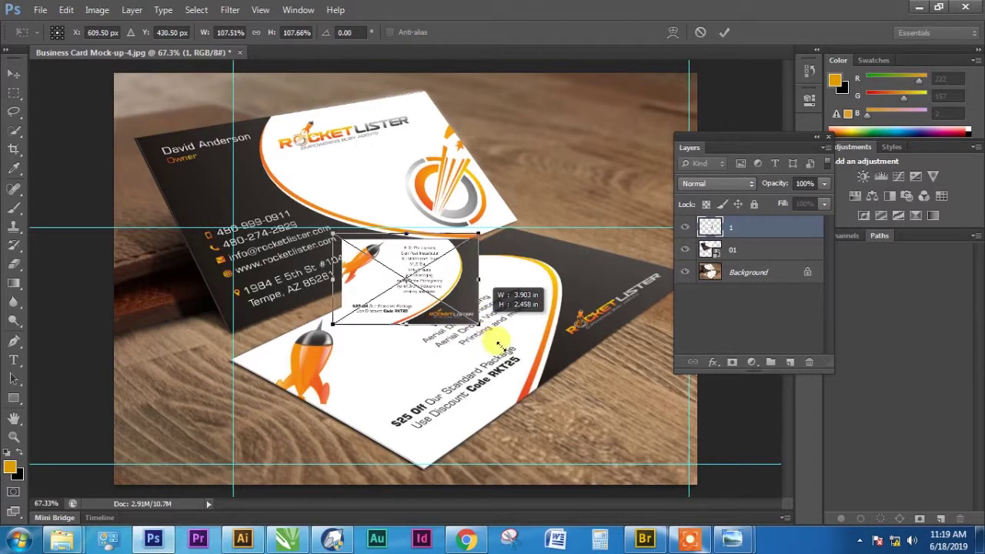
left_click_drag(514, 355, 548, 374)
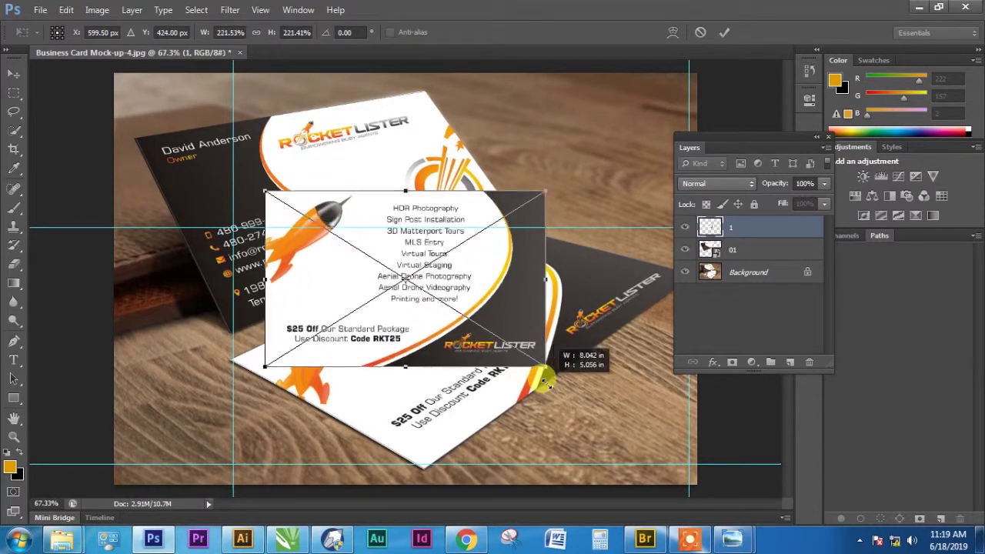
key("Return")
- Start Free Transform on the placed rocket card layer
right_click(486, 283)
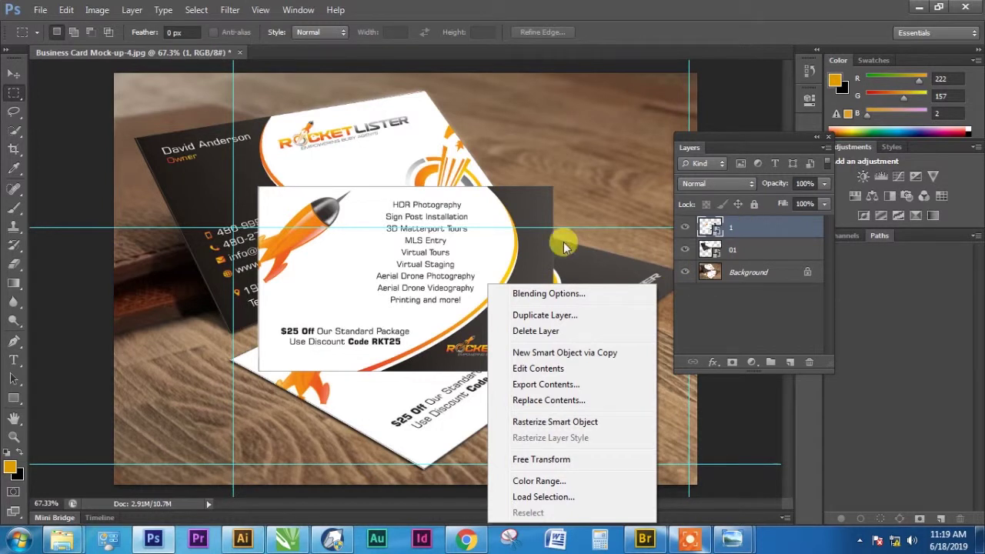
left_click(387, 250)
key("ctrl+t")
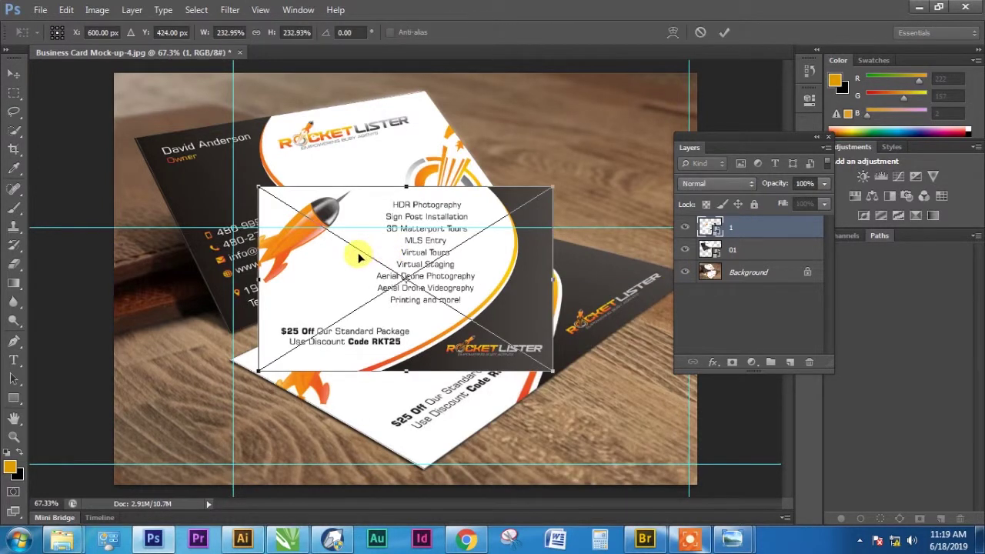
- Distort the design, pinning its bottom and left corners to the flat card's front tip and left corner
right_click(357, 257)
left_click(396, 366)
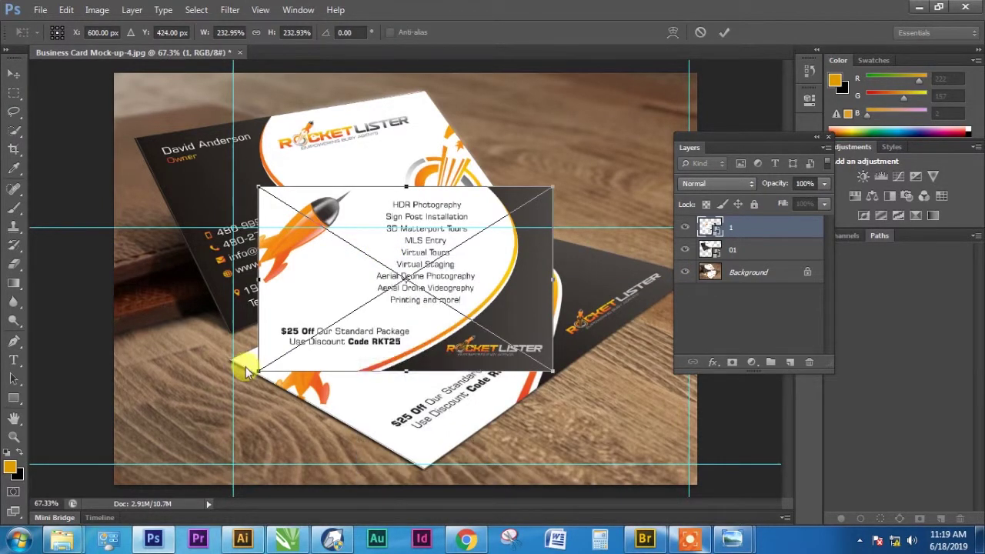
left_click_drag(258, 374, 423, 464)
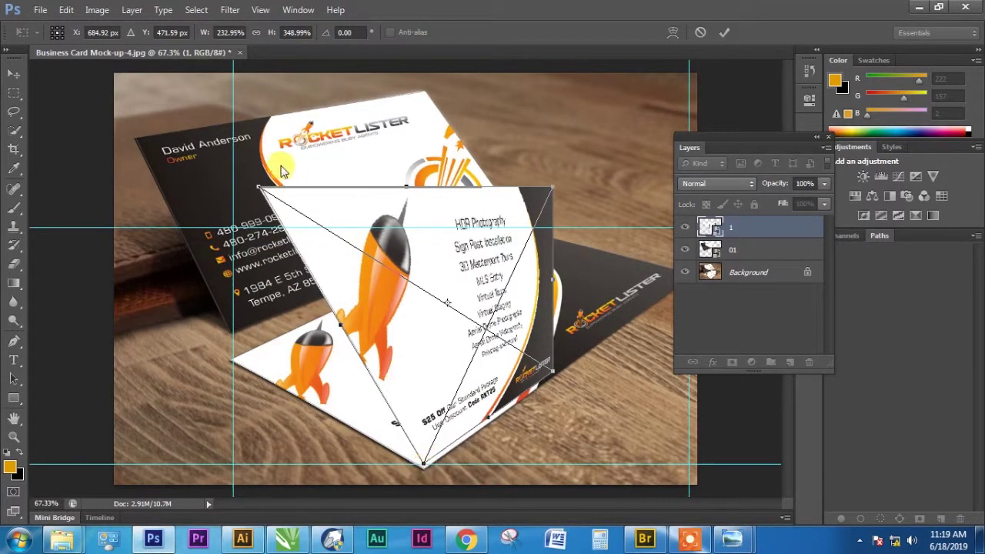
left_click_drag(261, 189, 239, 360)
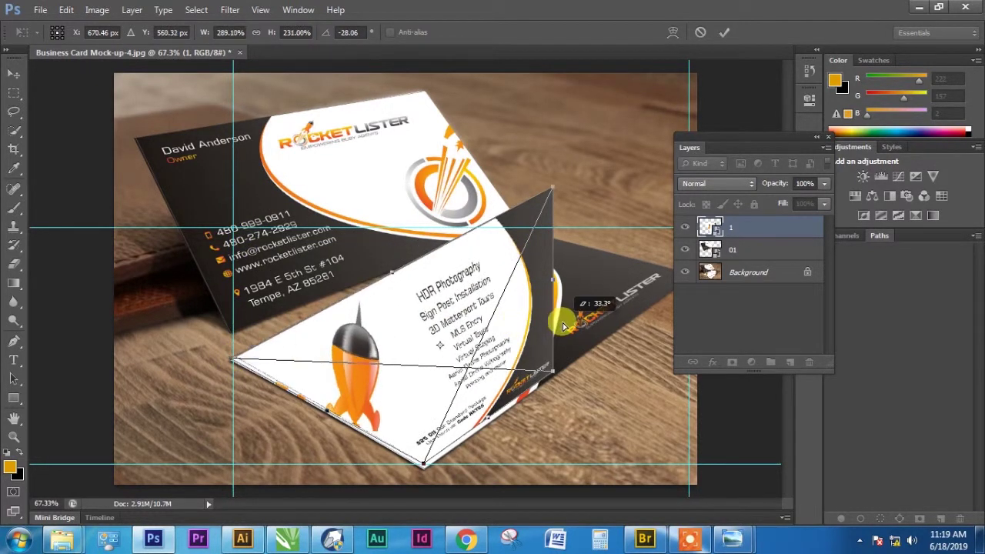
- Pin the design's right and top corners onto the flat card's right tip and back corner
scroll(577, 308, "up", 1)
left_click_drag(589, 312, 352, 233)
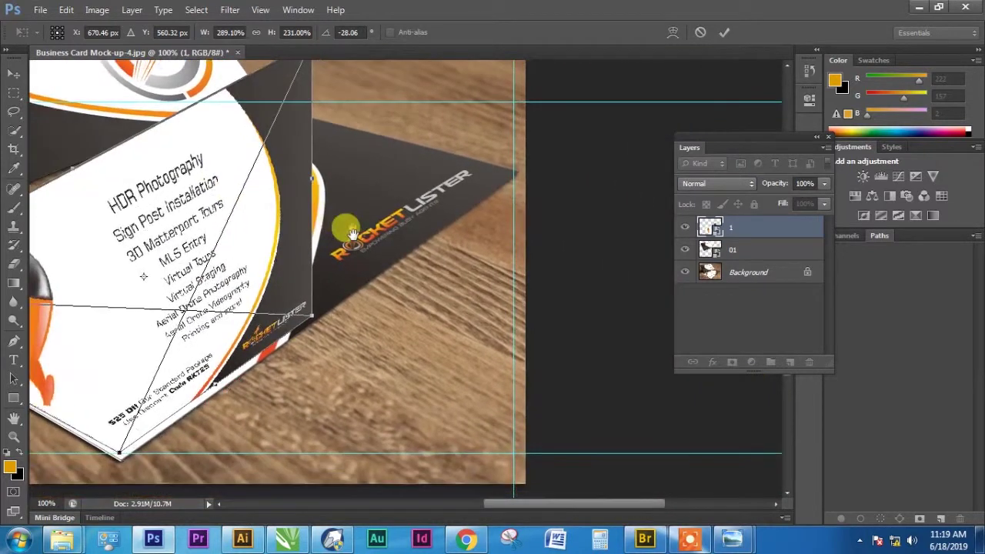
left_click_drag(312, 318, 518, 175)
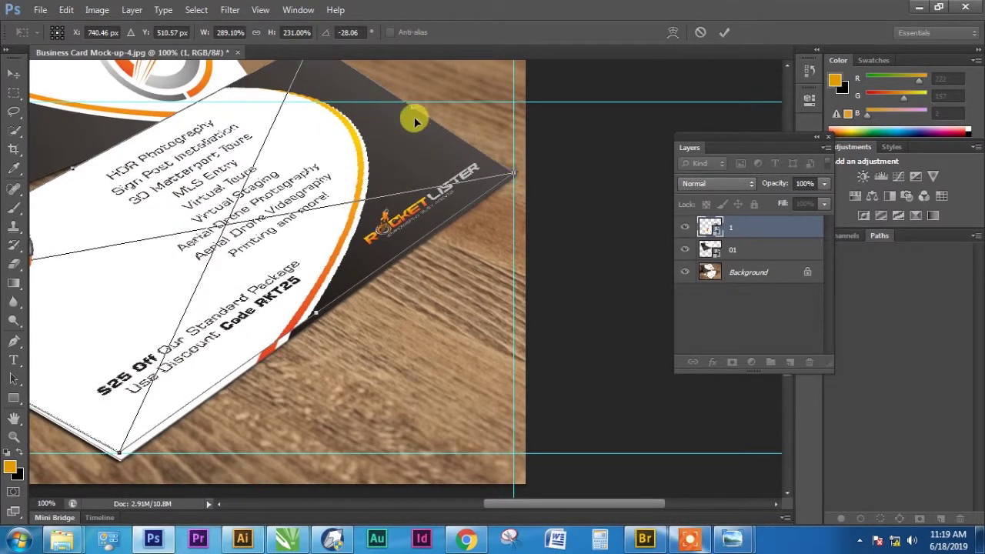
scroll(345, 154, "up", 2)
mouse_move(326, 117)
left_mouse_down()
mouse_move(257, 196)
mouse_move(261, 177)
left_mouse_up()
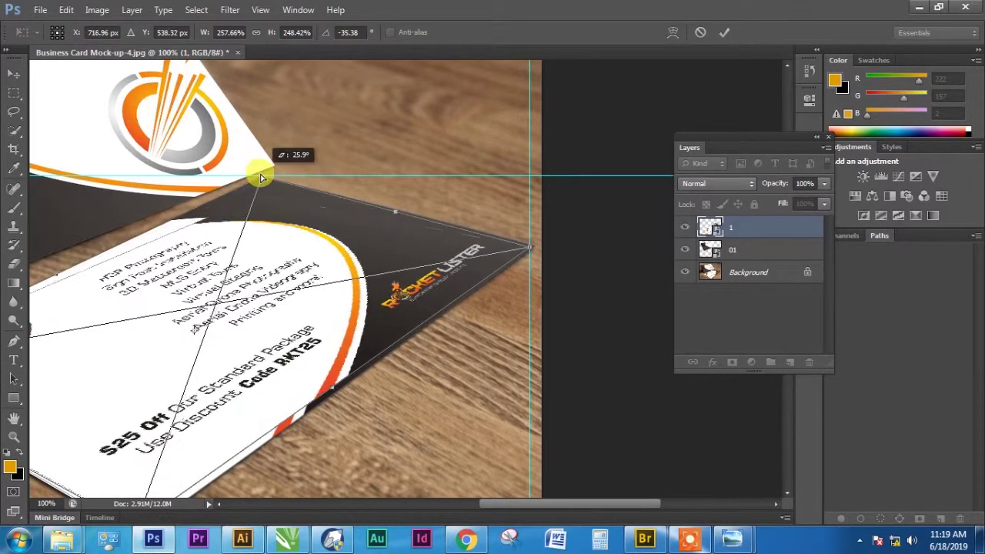
left_click(650, 538)
scroll(556, 273, "down", 5)
scroll(555, 273, "down", 3)
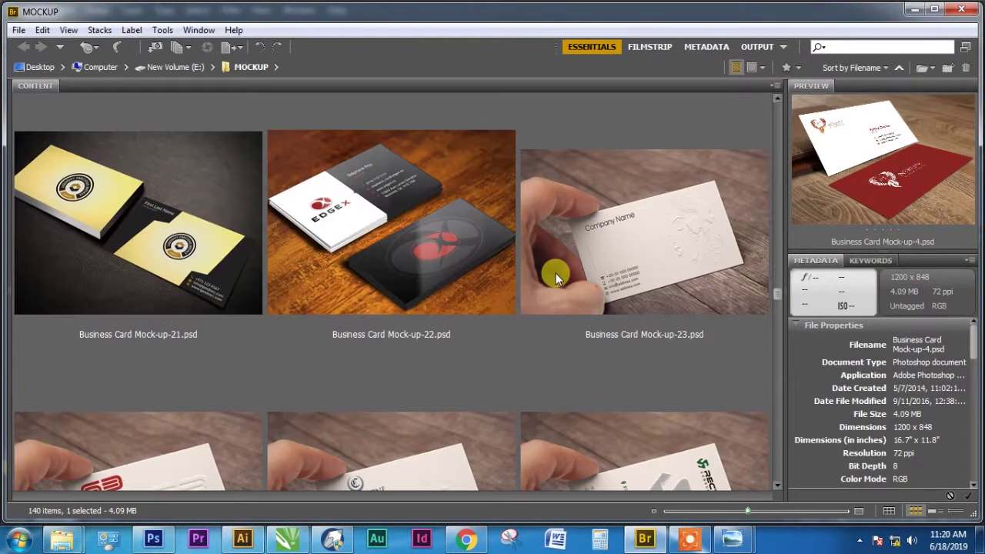
scroll(569, 265, "up", 4)
scroll(524, 259, "down", 2)
scroll(443, 254, "down", 2)
left_click(153, 542)
left_click(545, 233, "ctrl")
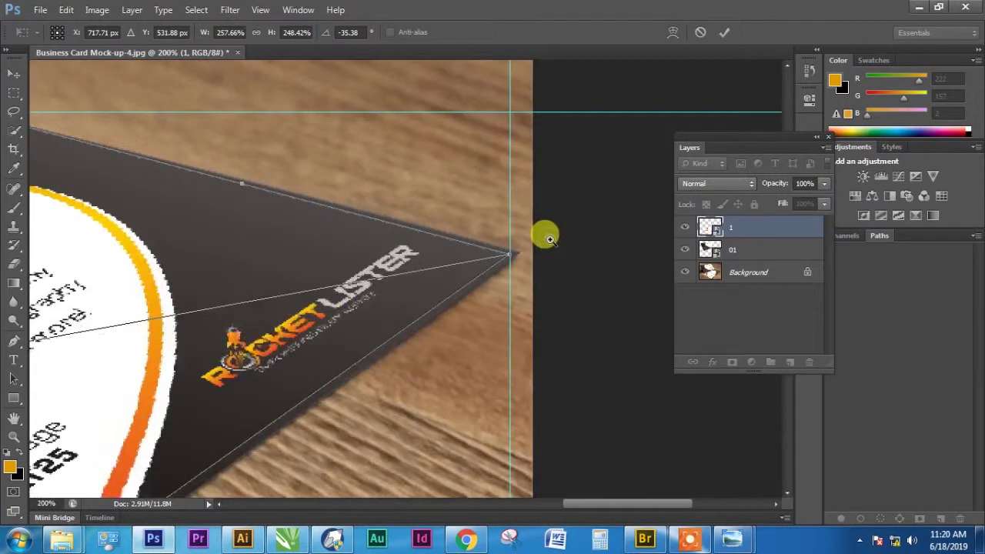
- Fine-tune the design's right and bottom corners onto the flat card's tips
left_click_drag(489, 264, 503, 264)
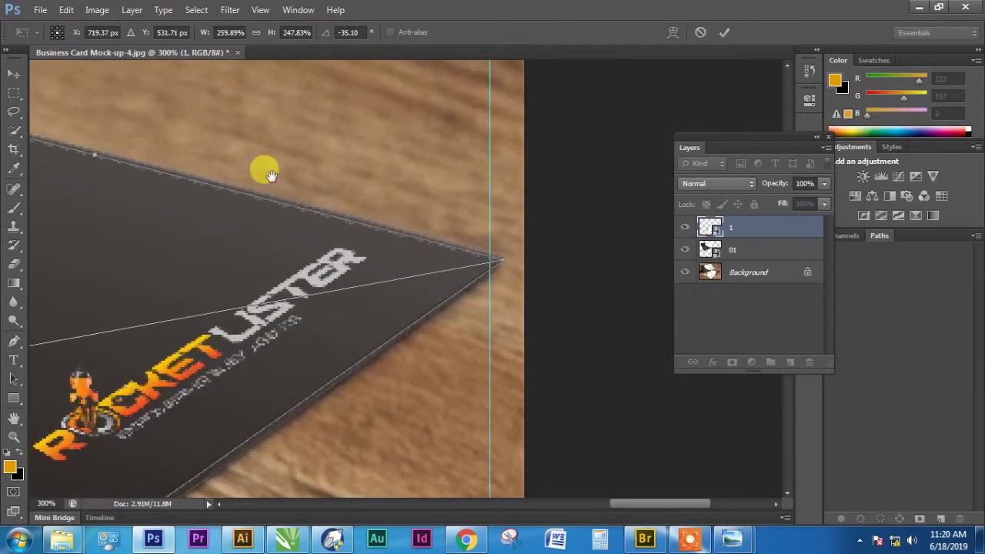
left_click_drag(264, 165, 318, 308)
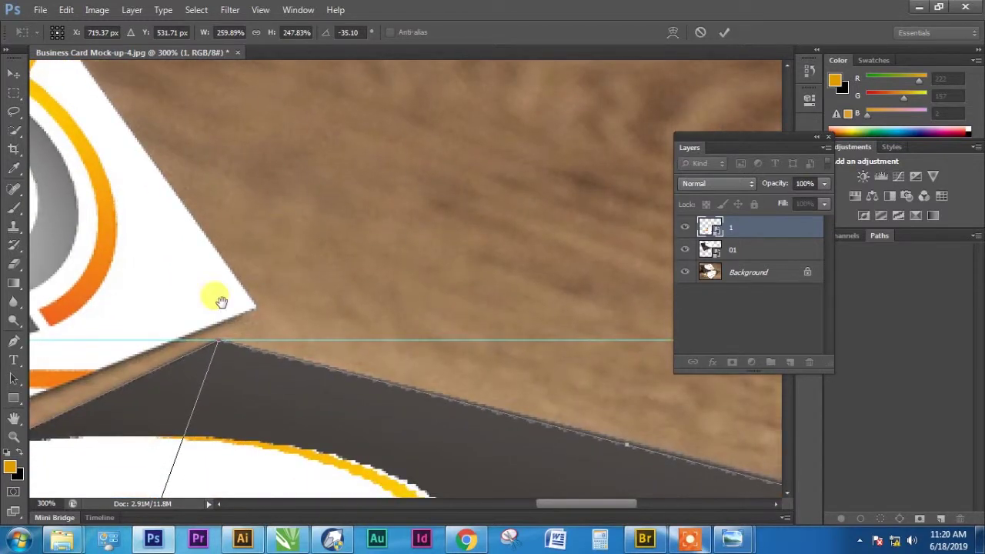
left_click_drag(357, 382, 356, 273)
scroll(356, 273, "down", 2)
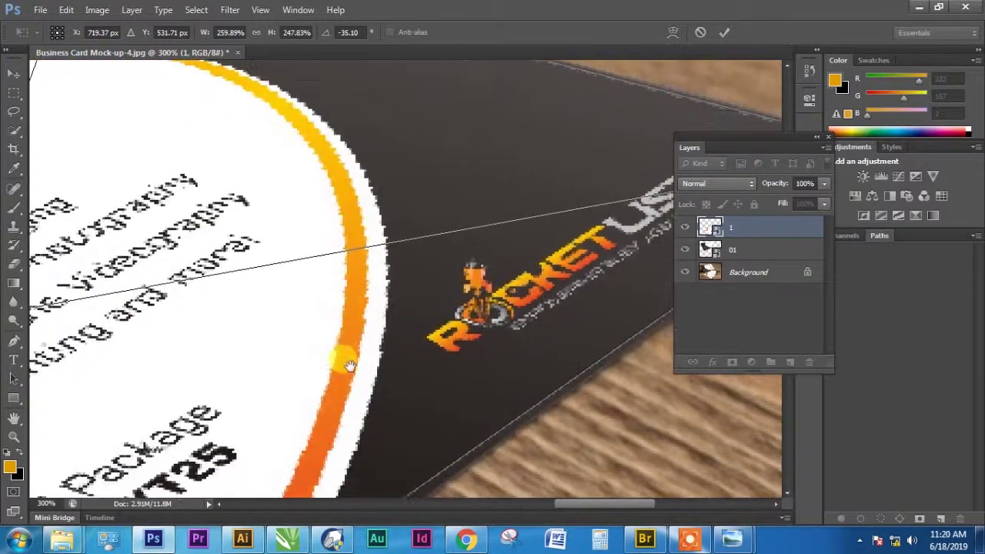
scroll(345, 352, "down", 2)
scroll(362, 231, "down", 2)
scroll(351, 281, "down", 3)
scroll(241, 414, "left", 3)
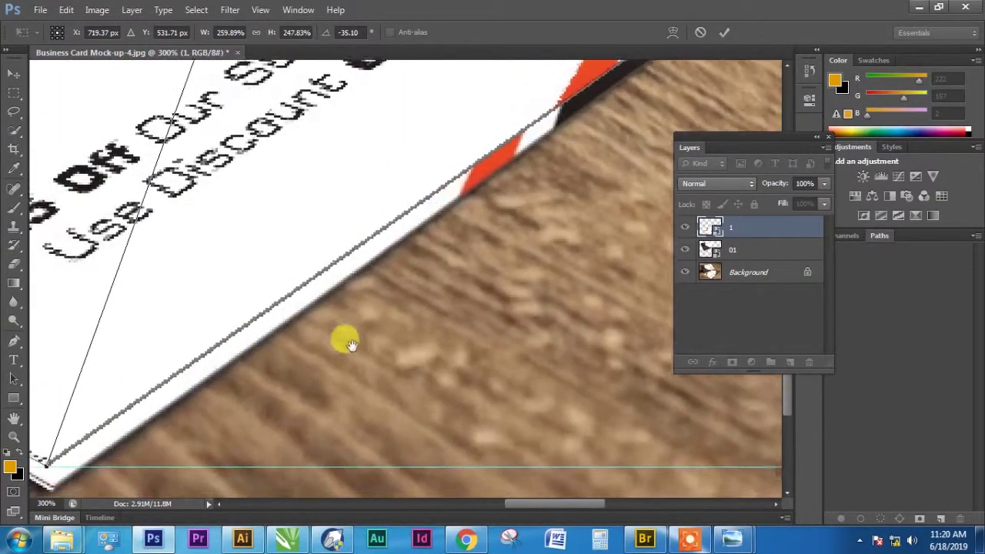
scroll(345, 341, "left", 2)
scroll(164, 351, "left", 2)
scroll(214, 330, "left", 1)
left_click_drag(149, 425, 151, 452)
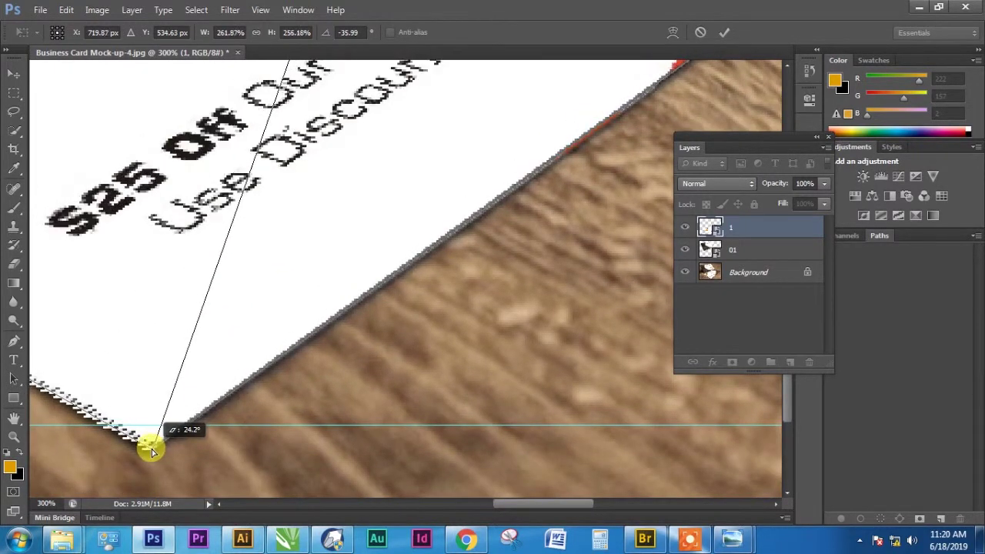
- Align the design's left corner with the card's corner and commit the distortion
scroll(235, 301, "left", 3)
scroll(272, 341, "up", 2)
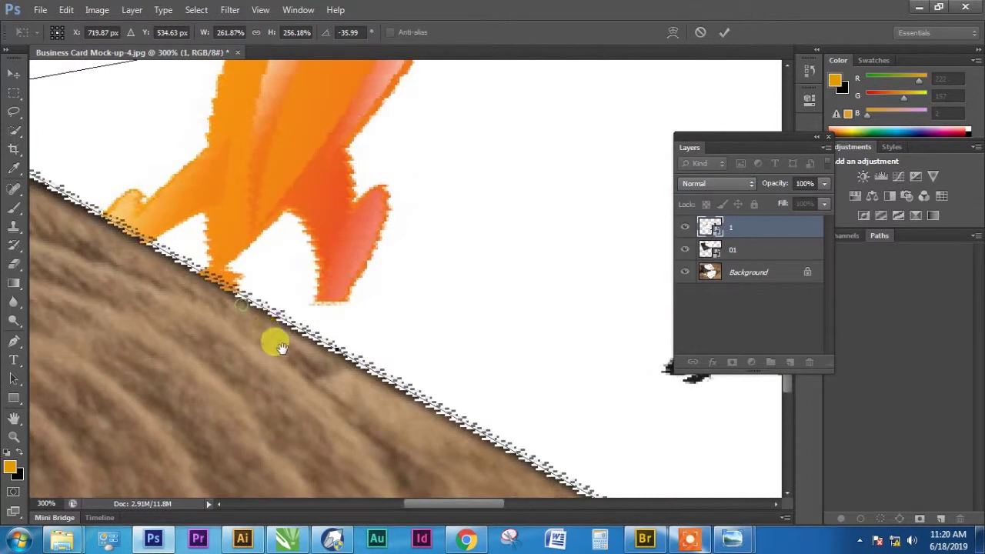
scroll(246, 307, "left", 2)
scroll(222, 277, "up", 2)
scroll(223, 277, "up", 2)
scroll(197, 276, "left", 2)
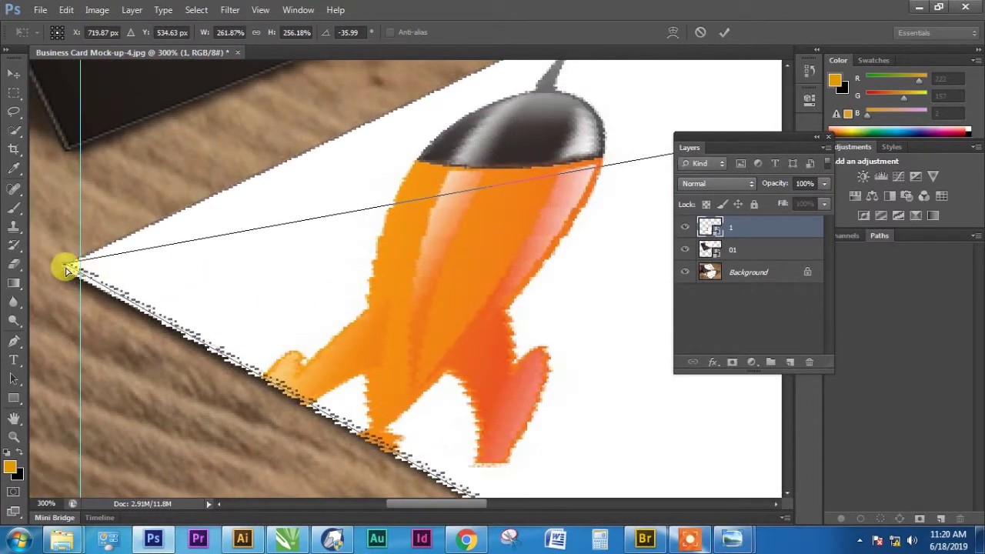
left_click_drag(67, 267, 70, 275)
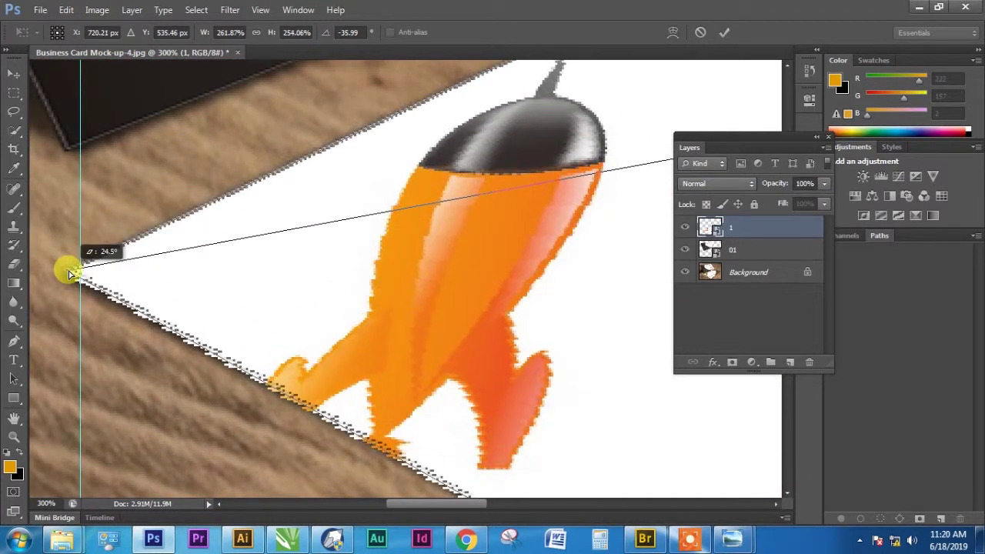
scroll(259, 226, "up", 2)
scroll(128, 297, "up", 2)
scroll(306, 291, "up", 3)
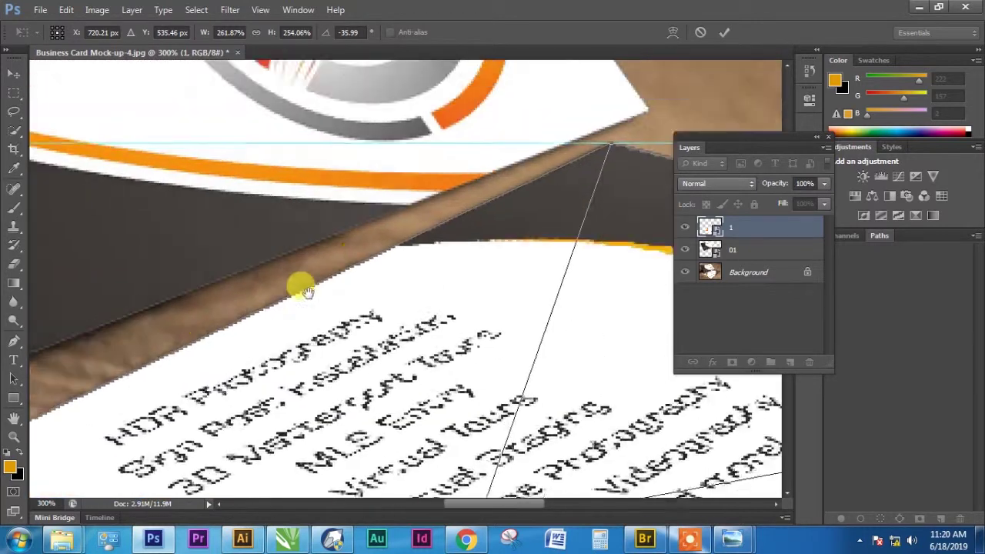
scroll(306, 291, "up", 2)
scroll(241, 290, "right", 4)
key("Return")
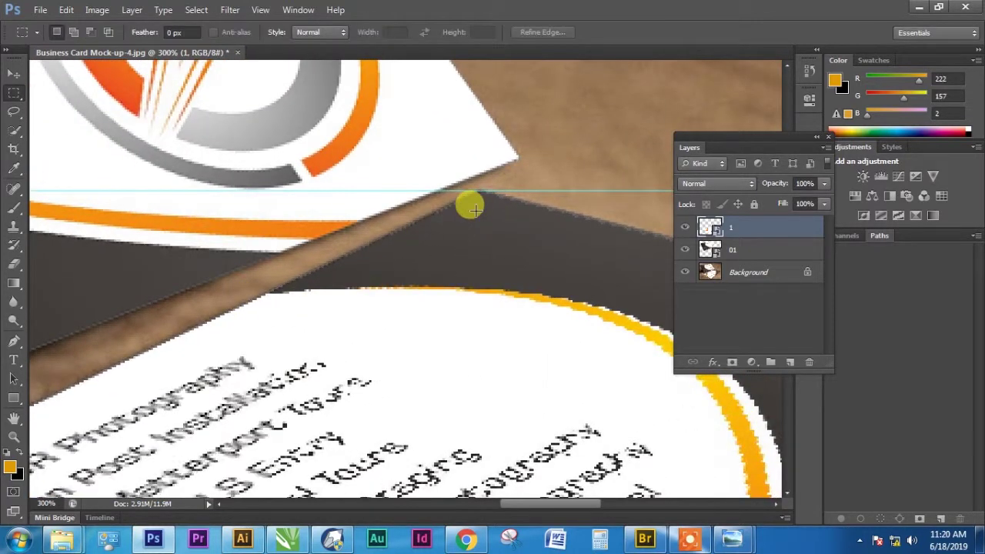
- Rename the flat card's layer 1 to 'Back' and select layer 01 for renaming to 'front'
key("ctrl+0")
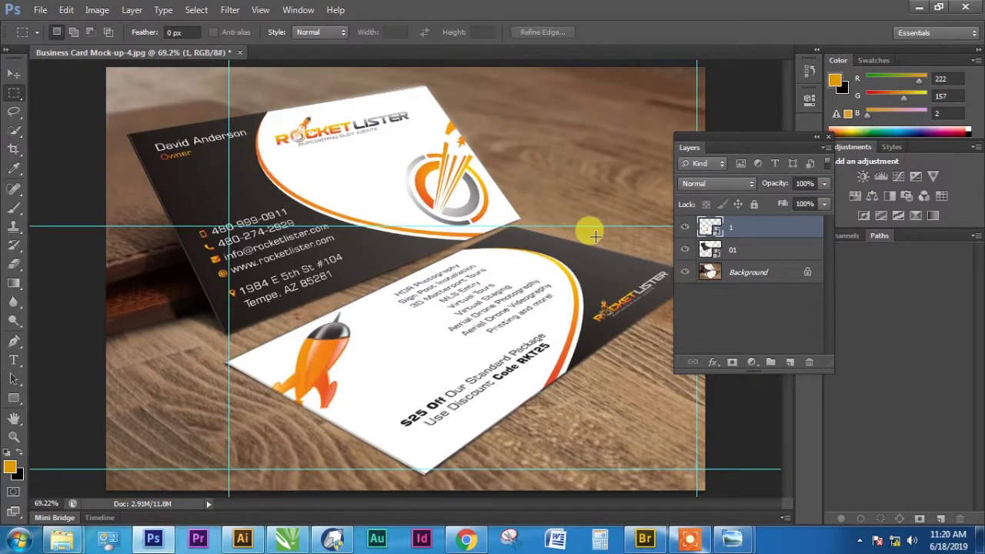
left_click(726, 275)
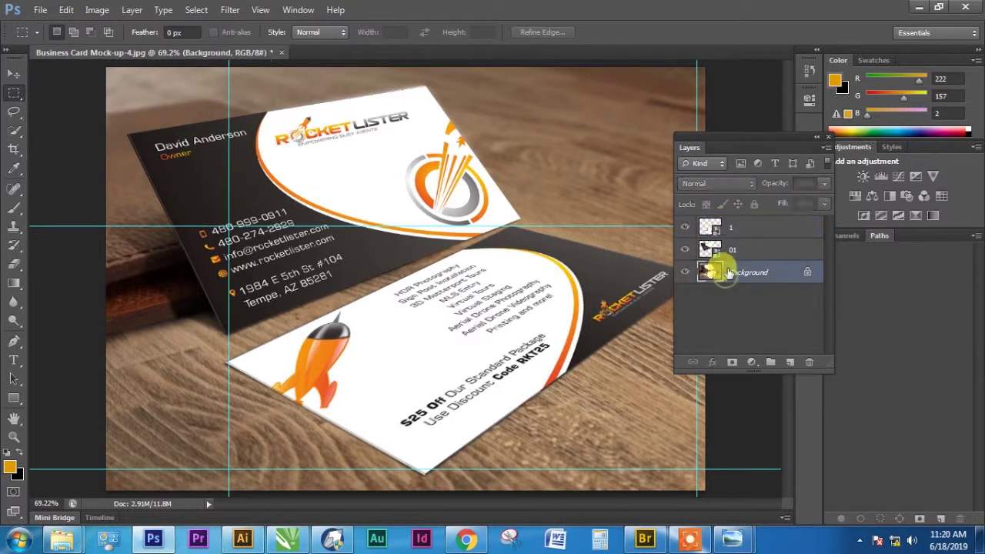
double_click(734, 229)
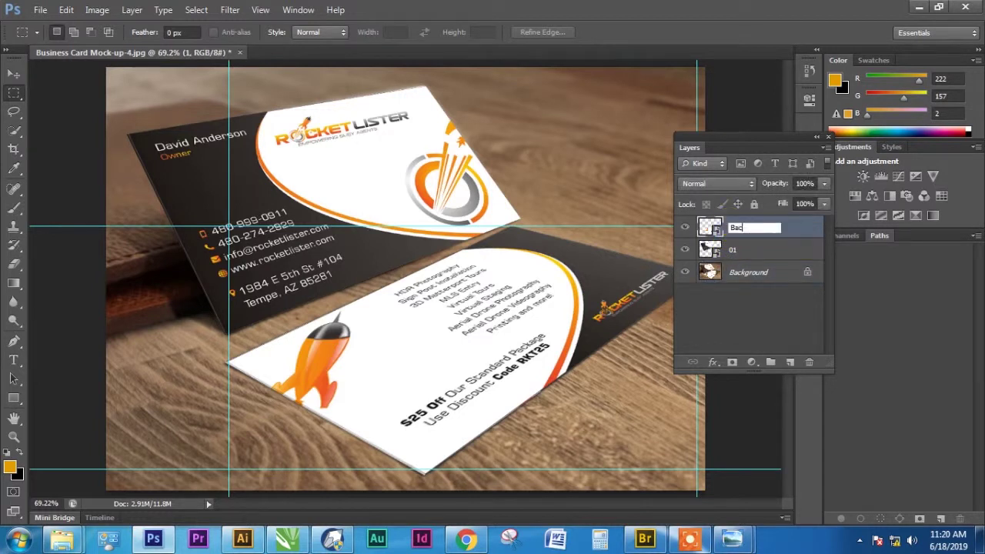
key("Return")
left_click(745, 250)
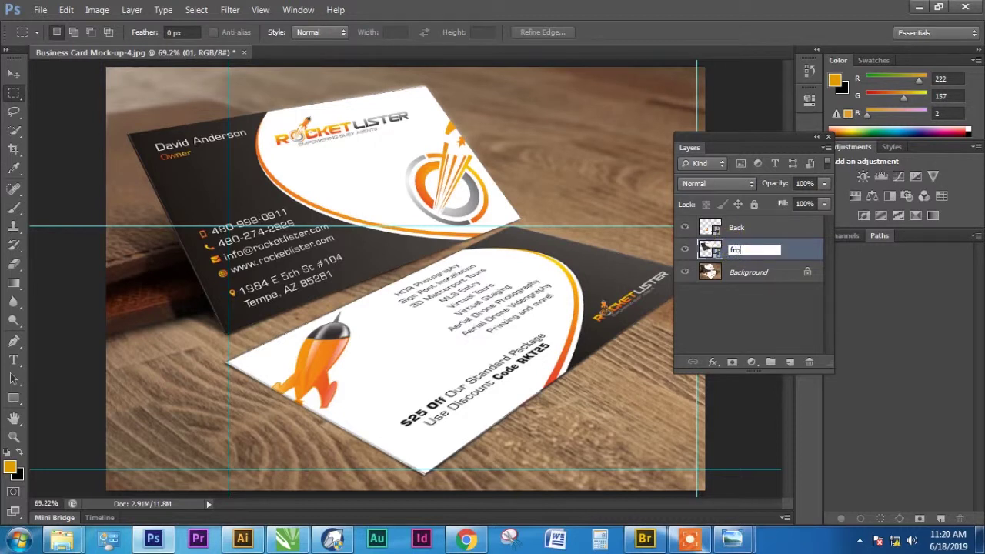
- In the front smart object, place blue design 5 scaled to fill the card
double_click(709, 249)
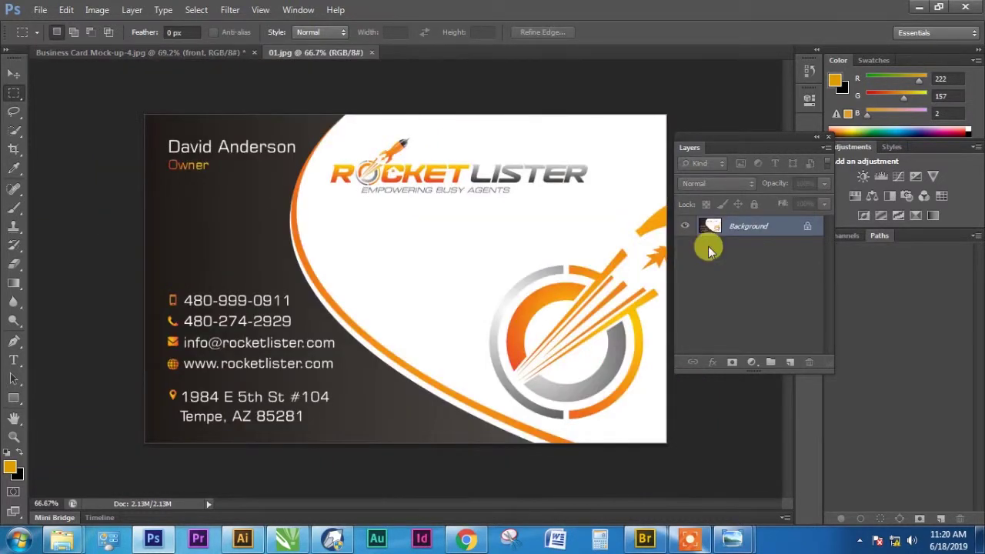
key("alt+f")
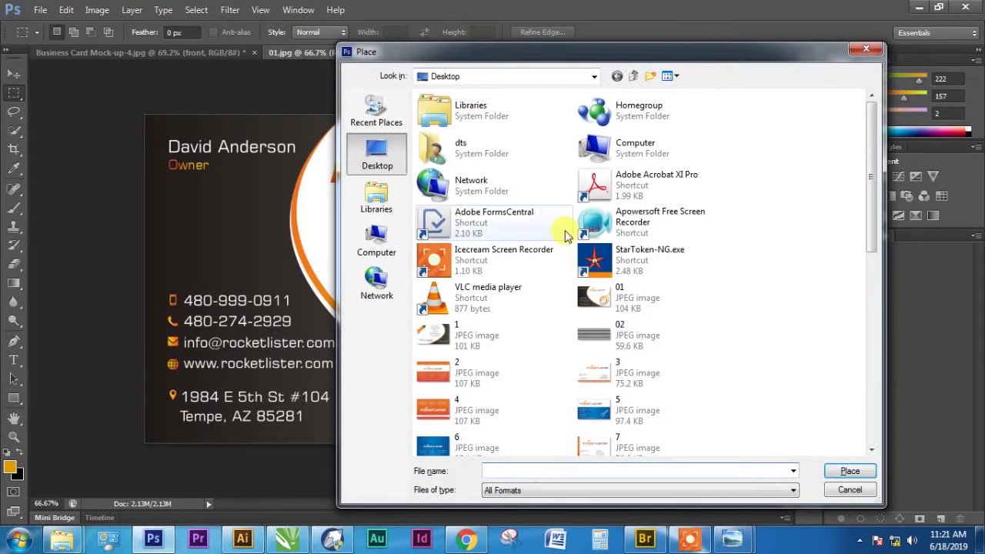
double_click(621, 403)
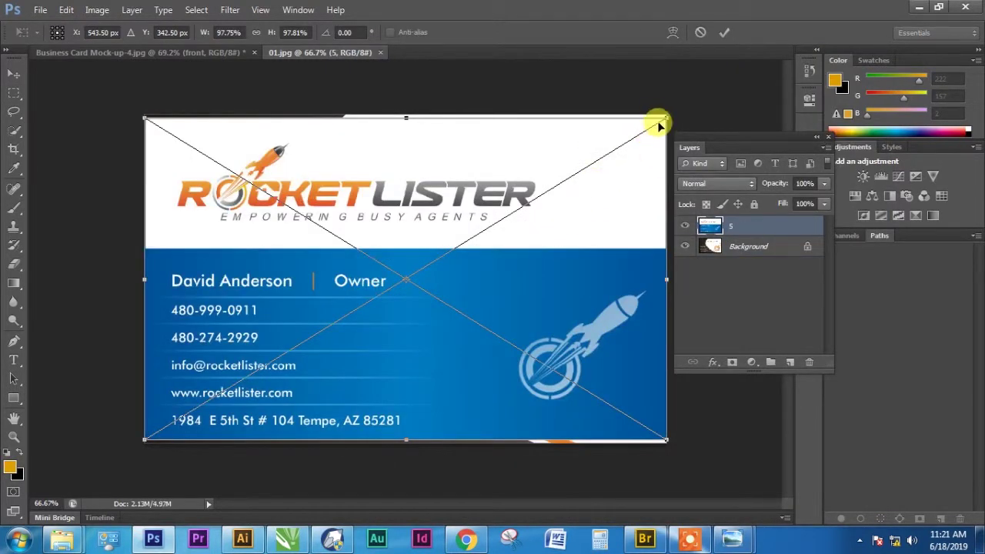
left_click_drag(663, 117, 672, 112)
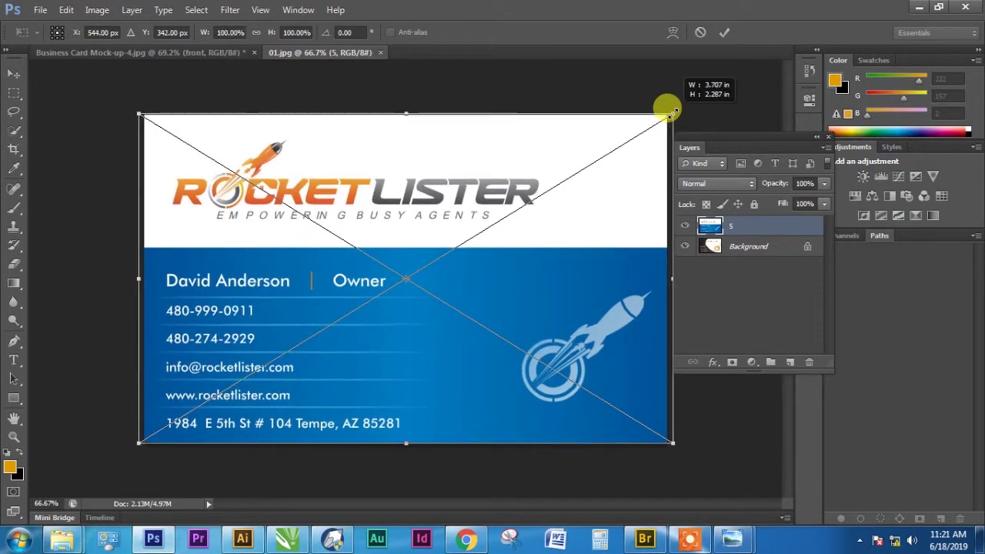
key("Return")
- Flatten, save as JPEG and close the front card so the mock-up updates
key("ctrl+e")
key("alt+f")
key("s")
key("Return")
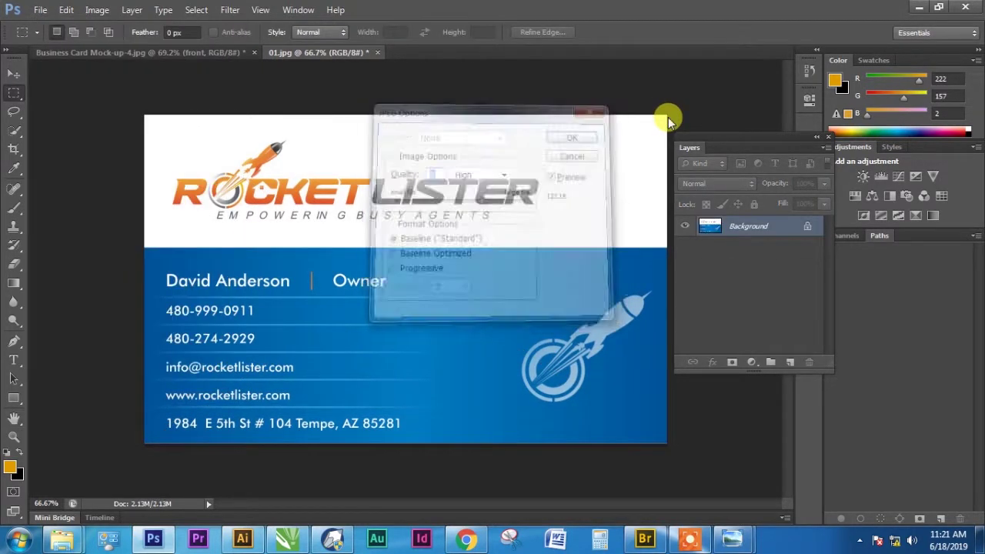
key("ctrl+w")
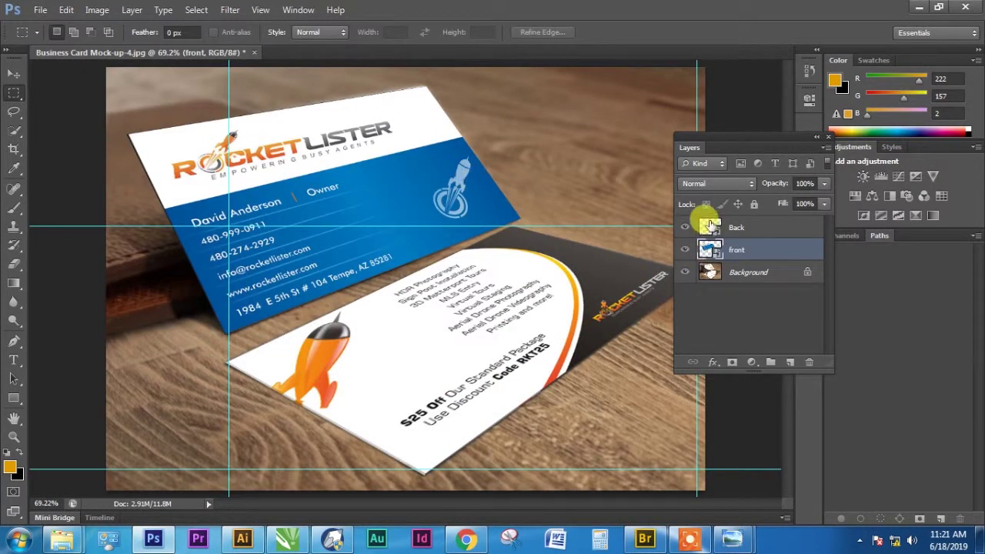
double_click(709, 226)
- Place blue design 6 into the Back card's contents, scaled to fill the card
key("alt+f")
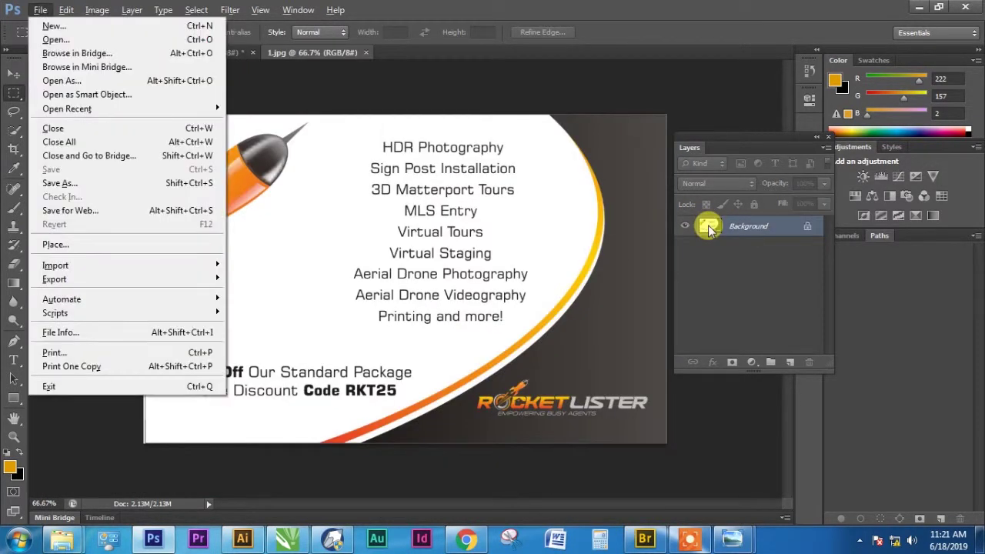
key("l")
double_click(454, 437)
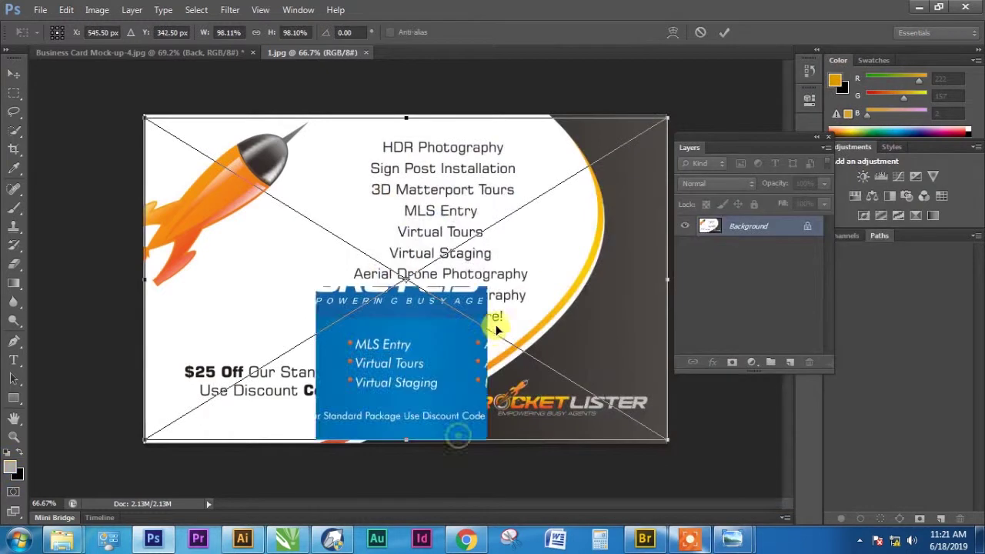
left_click_drag(667, 117, 666, 114)
key("Return")
- Flatten, save as JPEG and close the Back card so the mock-up updates
key("ctrl+e")
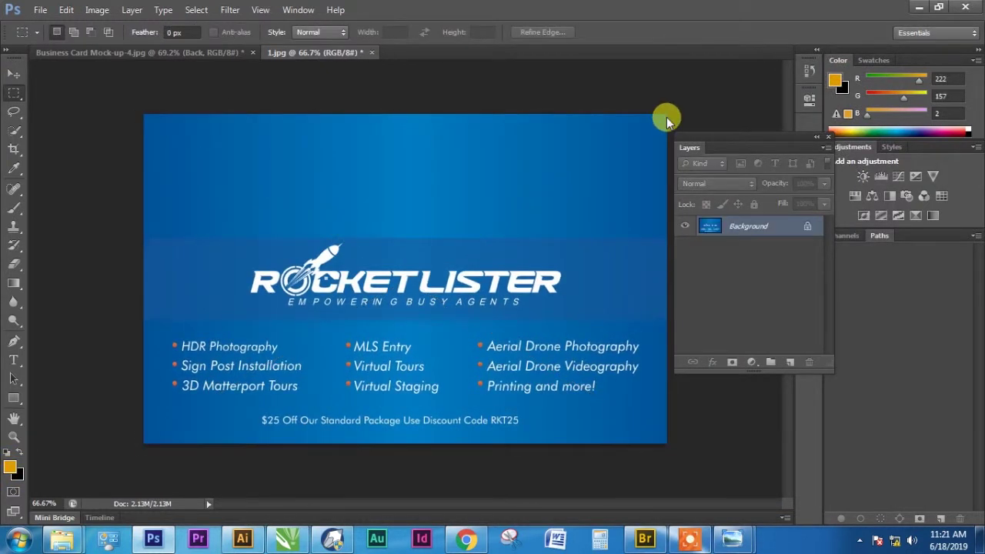
key("ctrl+s")
key("Return")
key("ctrl+w")
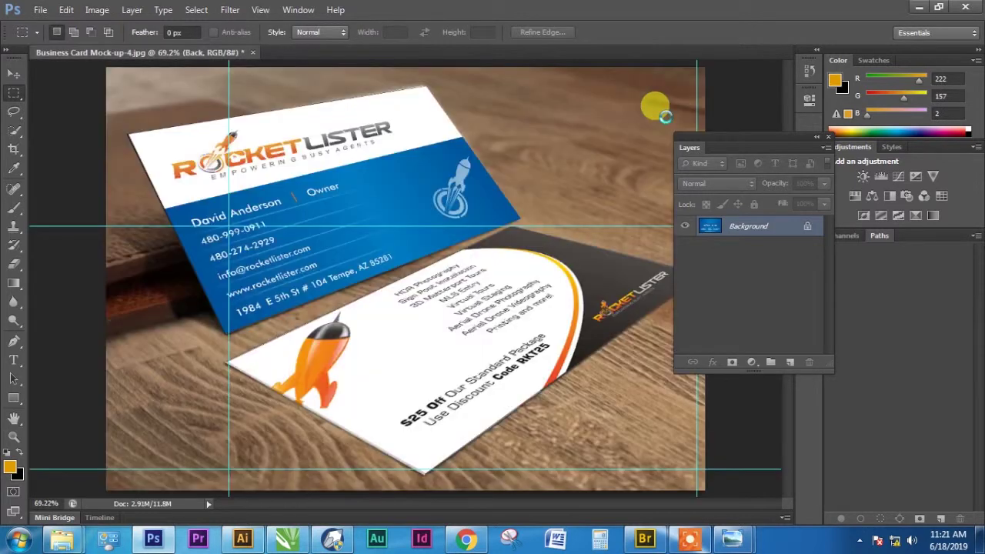